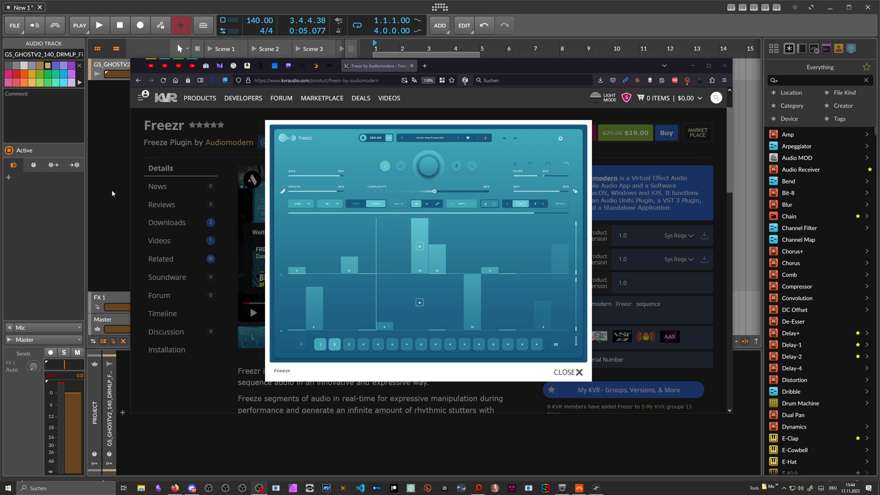
Step: Switch to Bitwig Studio, play through the drum loop, and hide the clip launcher so the arrangement fills the view
key(alt+Tab)
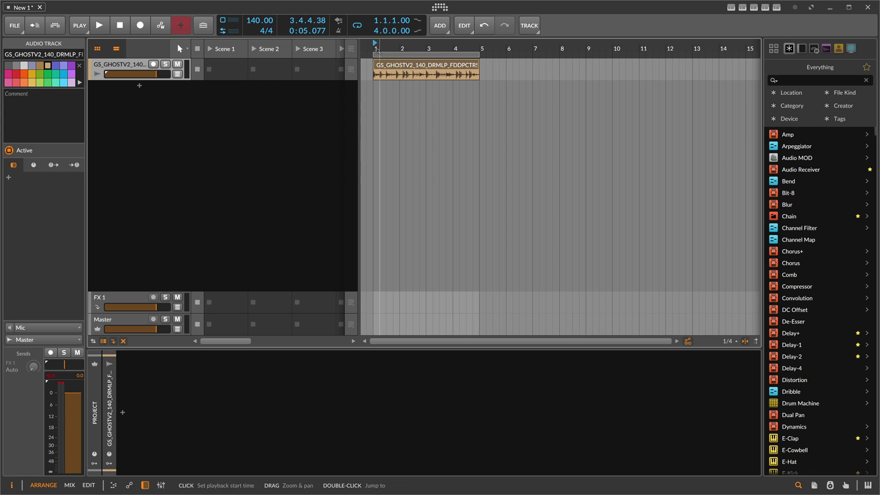
key(space)
click(97, 49)
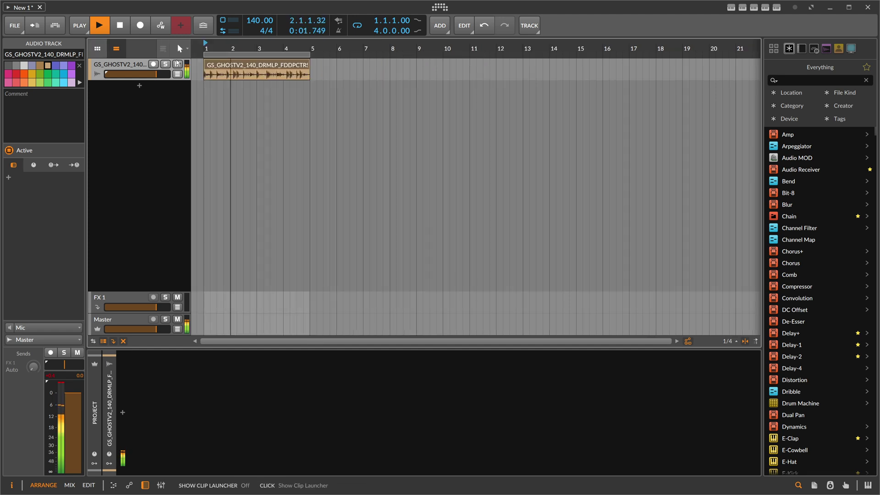
drag(219, 46, 227, 82)
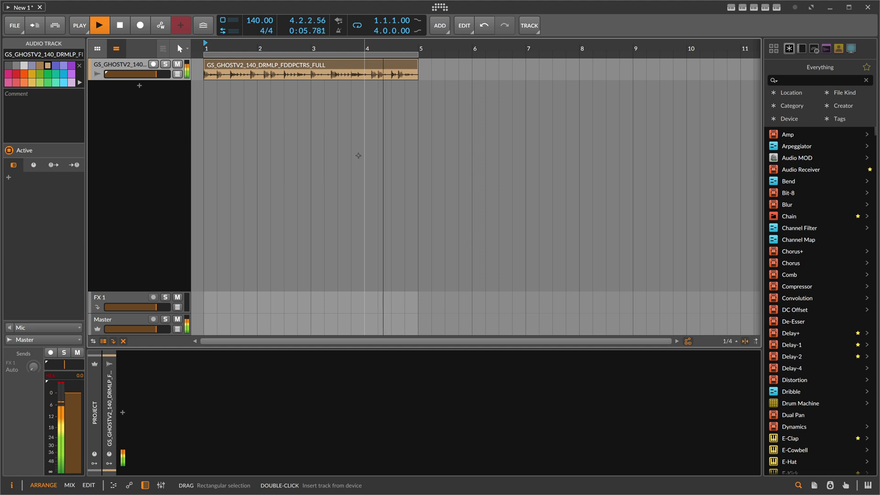
key(space)
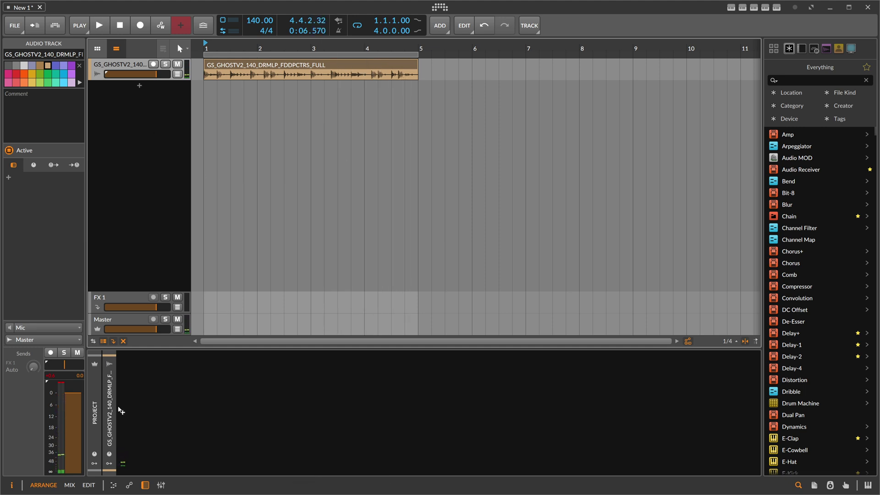
Step: Insert an FX Grid device on the drum loop's audio track
click(122, 412)
text(grid)
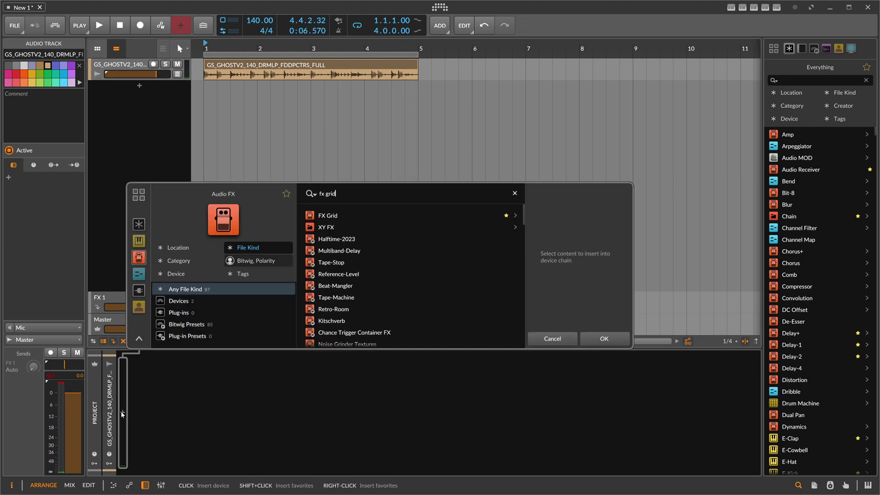
key(Return)
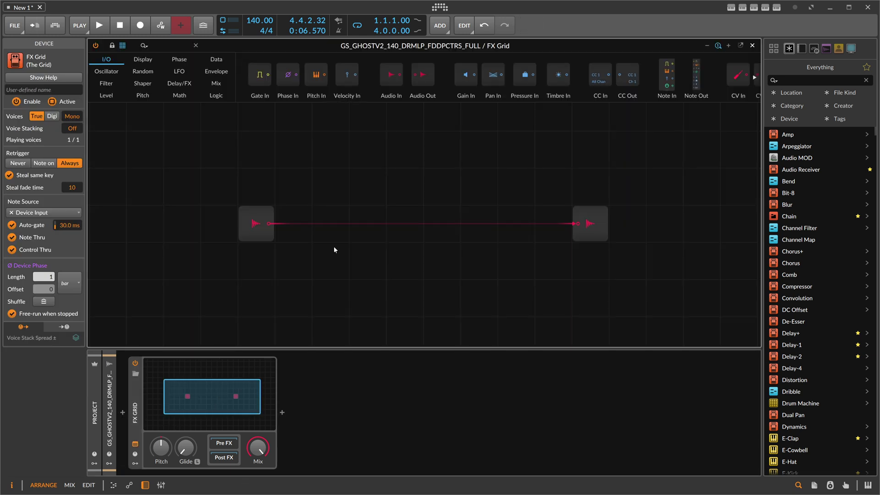
click(248, 214)
click(590, 220)
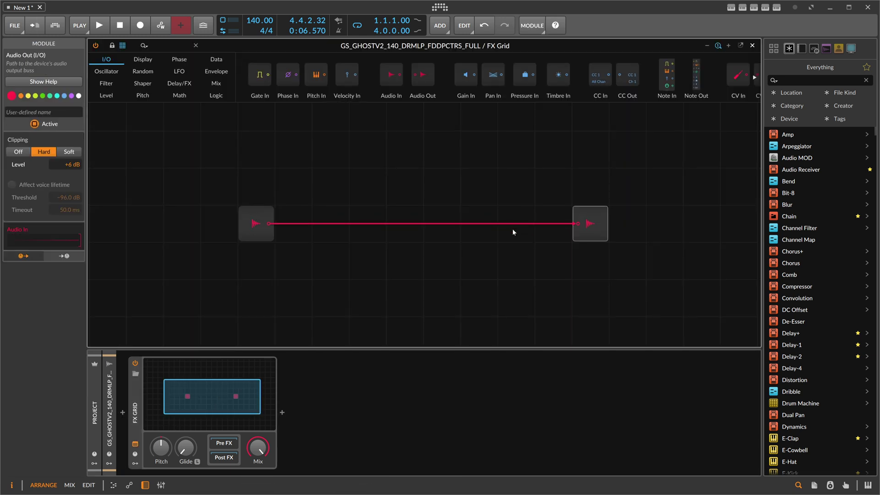
Step: Add a Recorder module below the audio path and connect the Audio In output to its signal input
scroll(409, 173, down, 1)
scroll(410, 172, down, 1)
text(rec)
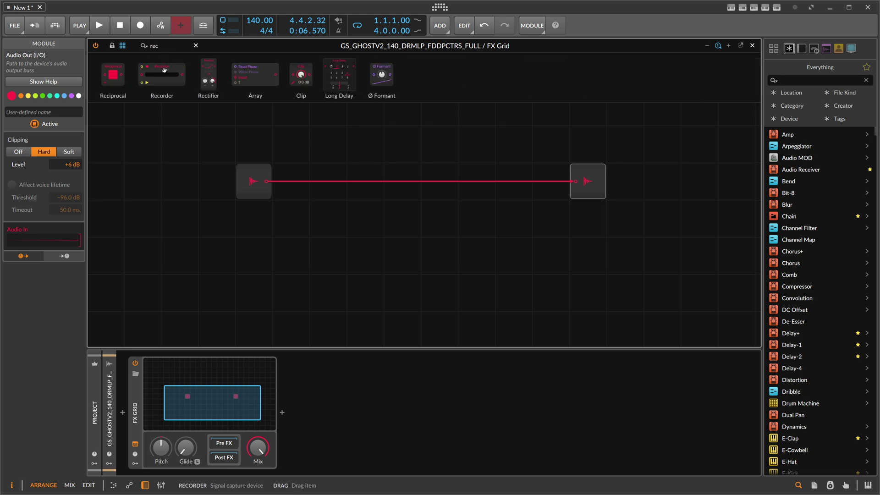
drag(164, 69, 374, 245)
drag(266, 181, 351, 253)
Step: Add a Triggers module just above the Recorder
click(154, 45)
text(trigg)
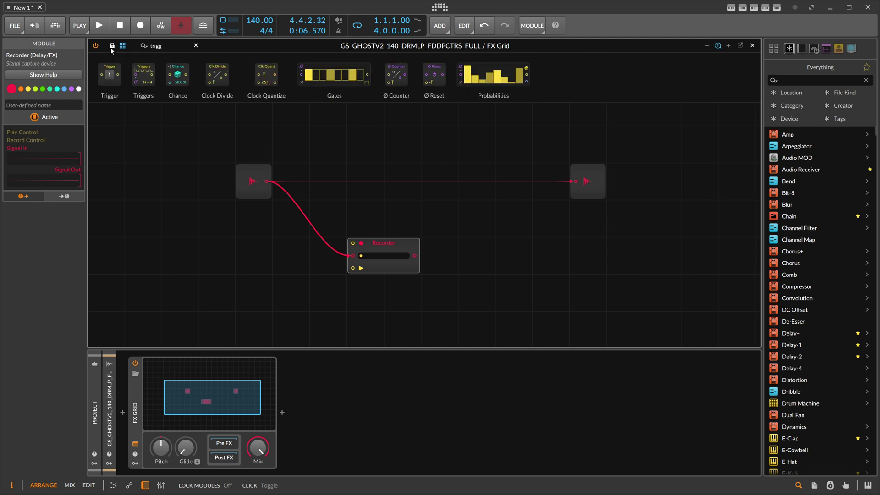
drag(144, 74, 328, 206)
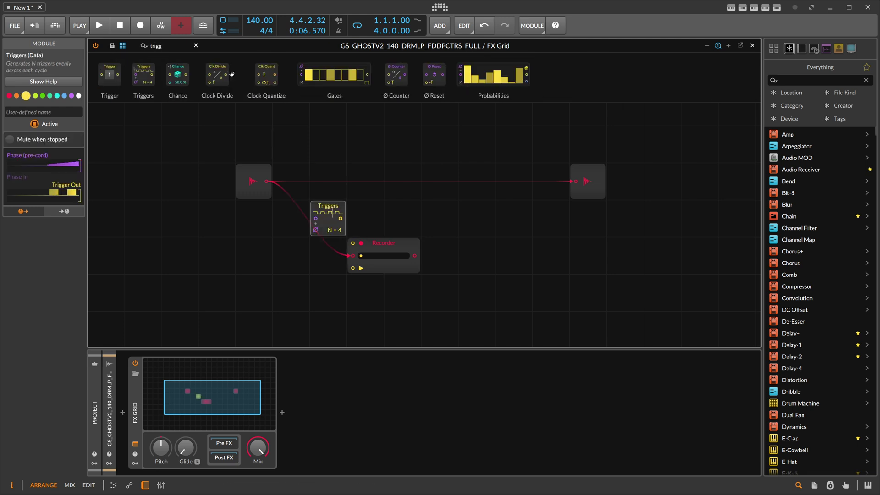
Step: Add an Oscilloscope beside the Triggers module and feed the trigger output into its second signal input
click(155, 45)
key(BackSpace)
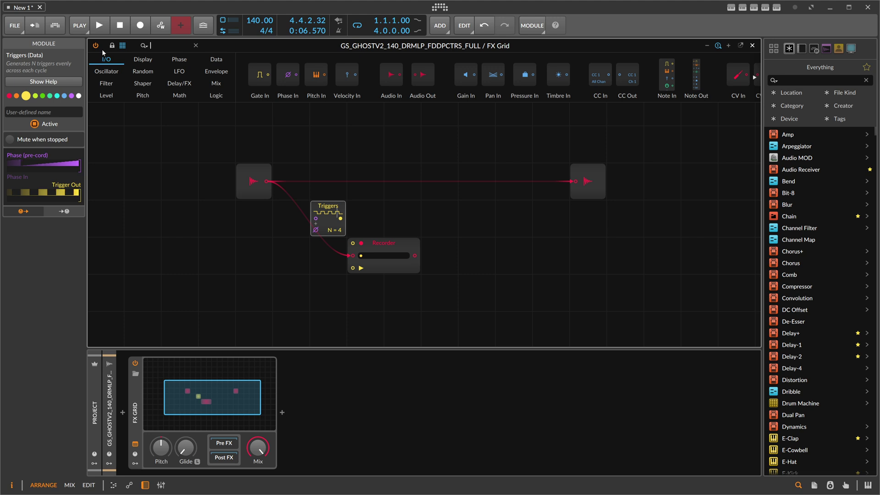
text(osc)
drag(115, 76, 353, 218)
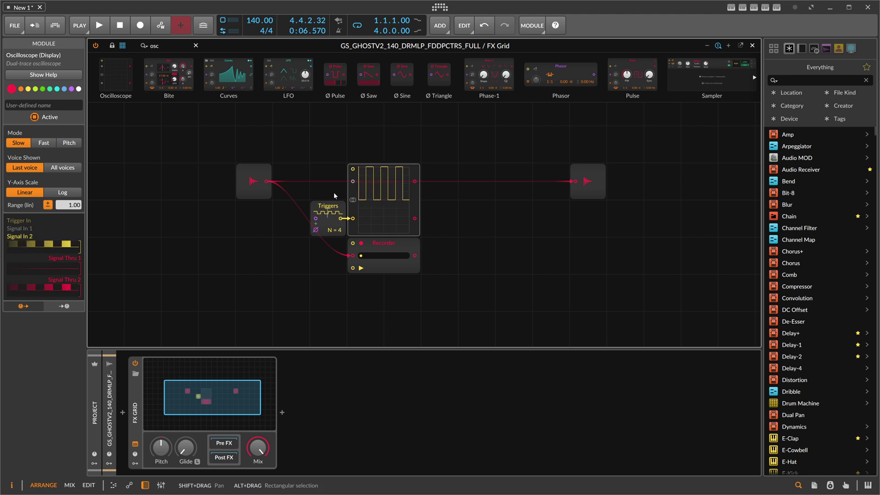
Step: Insert a Gate Length module between Triggers and the Oscilloscope and set its length to 0.10 ms
drag(162, 45, 88, 45)
key(BackSpace)
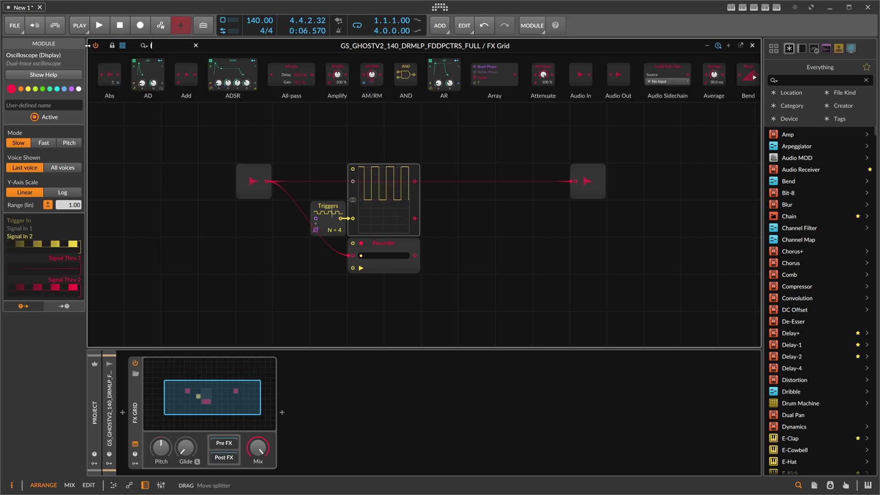
text(leng)
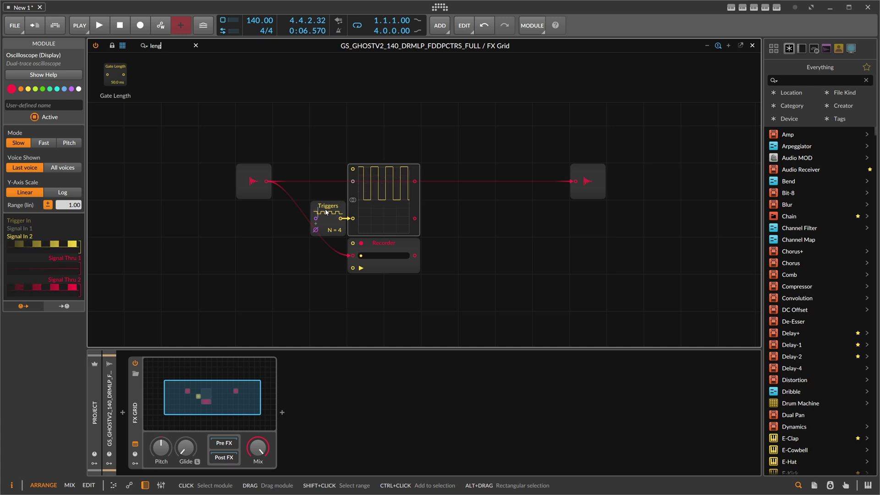
drag(344, 208, 359, 262)
drag(365, 230, 365, 237)
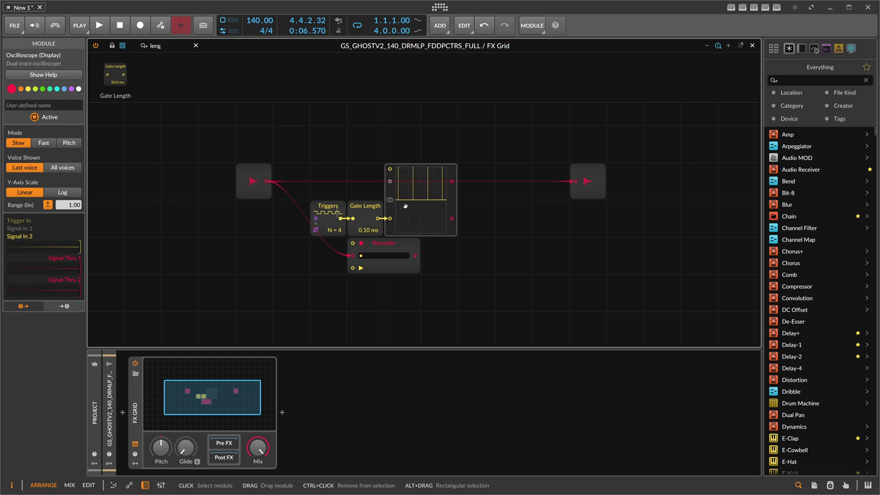
Step: Insert a NOT module between Gate Length and the Oscilloscope
drag(163, 46, 146, 46)
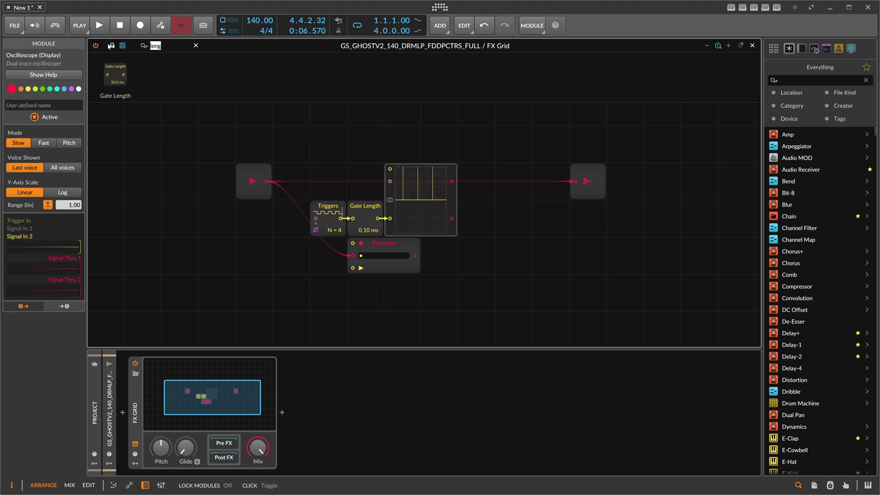
text(not)
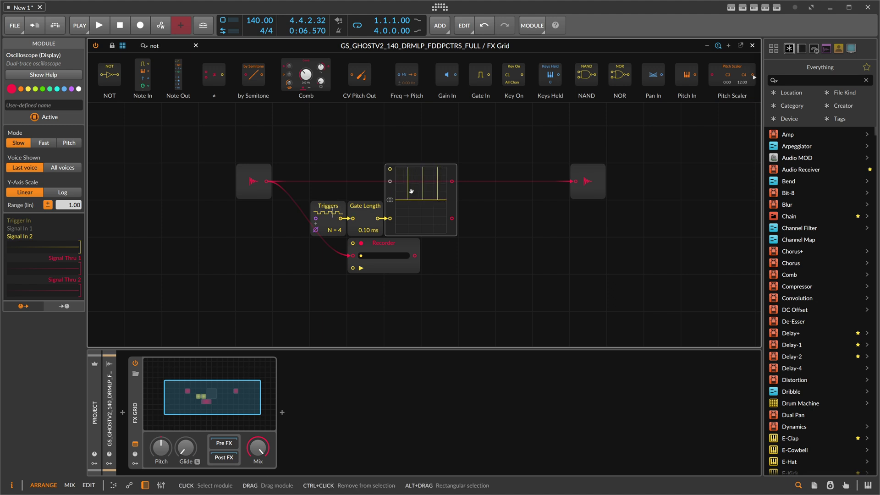
drag(109, 74, 374, 219)
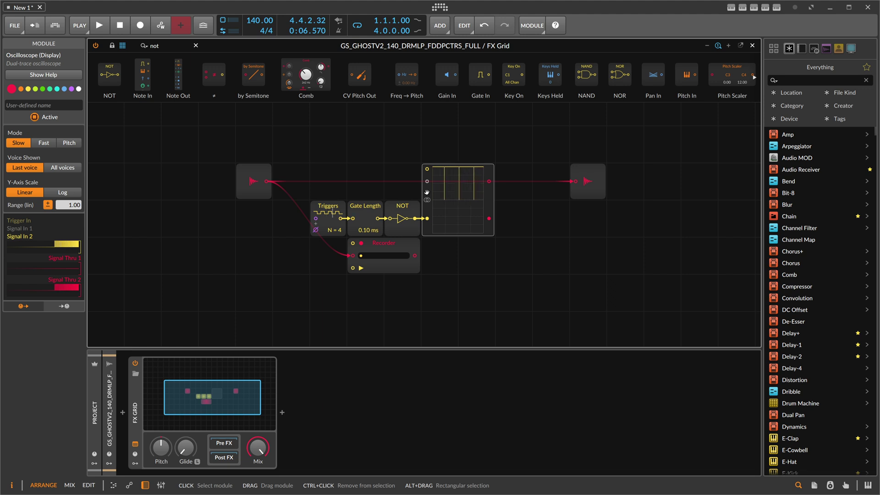
Step: Delete the Oscilloscope, align the three trigger modules above the Recorder, and connect the NOT output to its record control input
key(Delete)
drag(444, 220, 335, 214)
drag(335, 213, 373, 216)
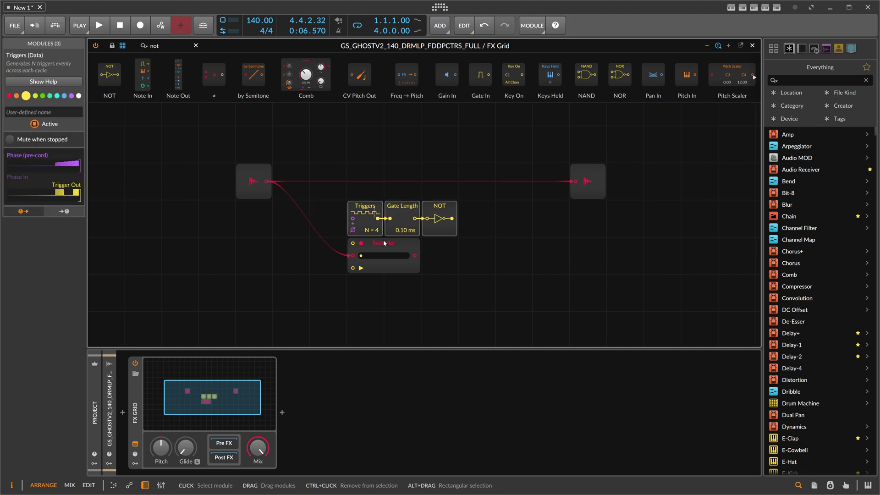
drag(452, 218, 353, 243)
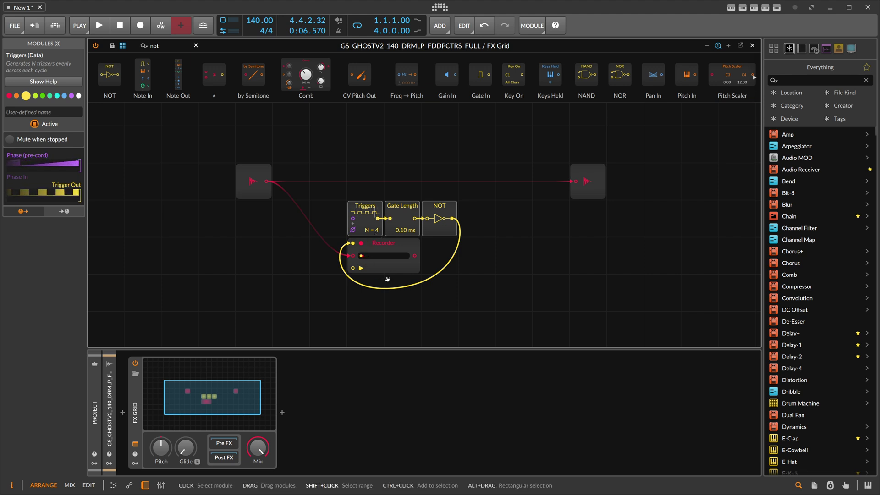
Step: Add a second Triggers module below the Recorder
scroll(370, 243, down, 3)
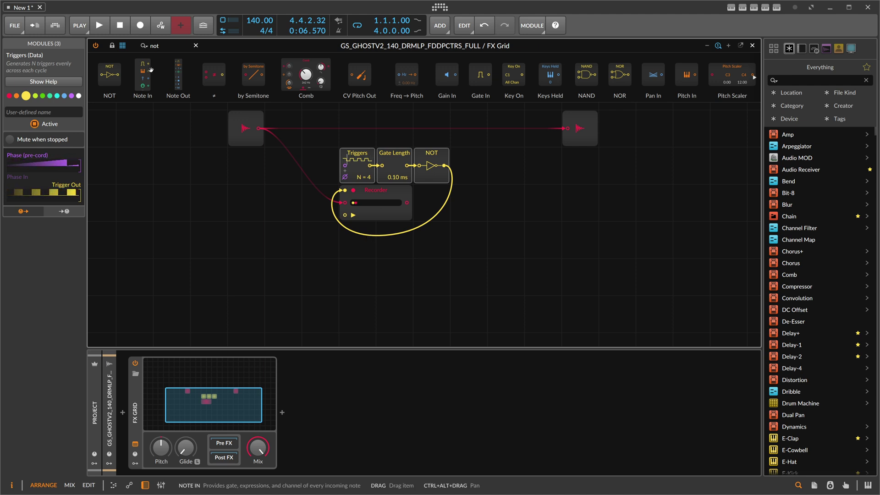
click(155, 46)
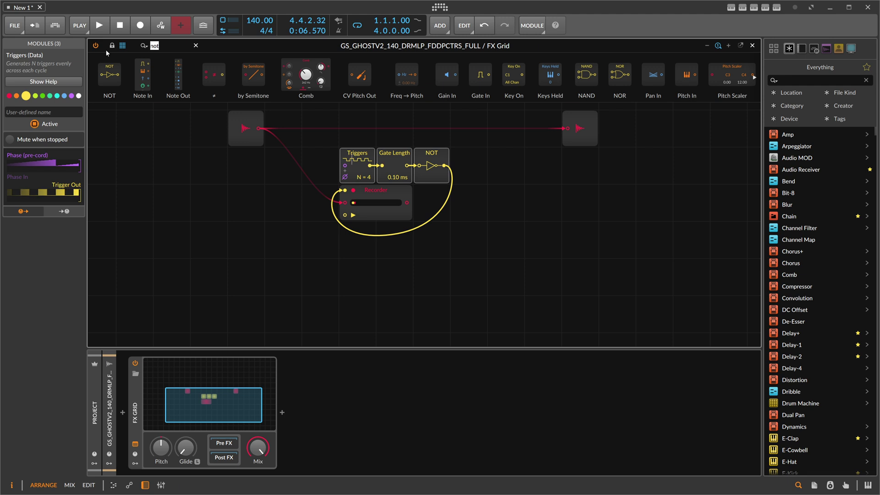
text(trigger)
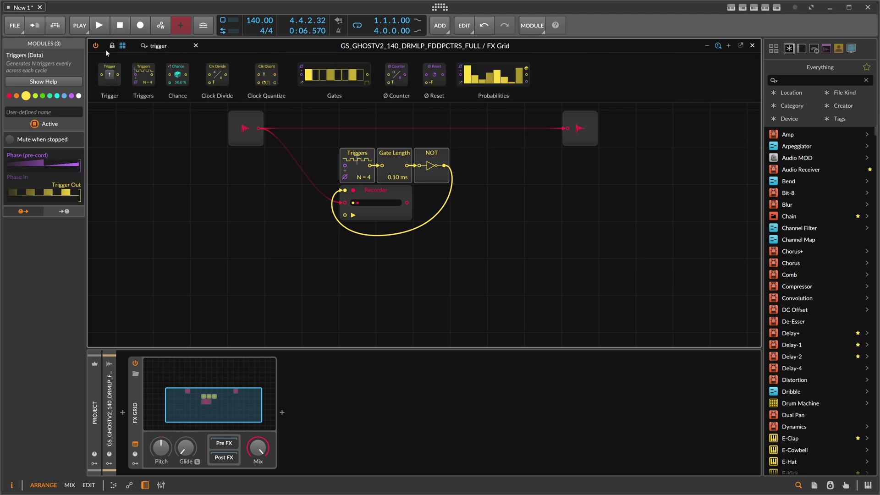
drag(144, 76, 350, 276)
Step: Duplicate the Gate Length and NOT modules next to the second Triggers module
click(433, 168)
shift+click(399, 153)
key(ctrl+c)
key(ctrl+v)
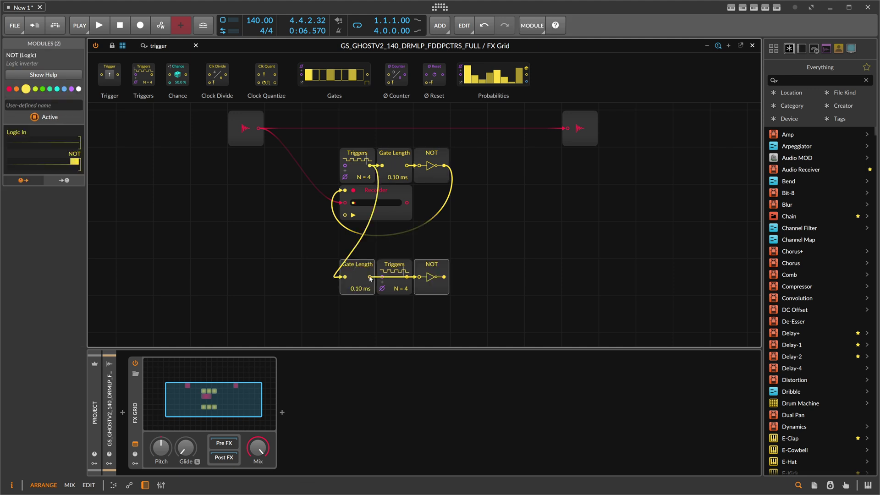
Step: Rearrange the second chain as Triggers, Gate Length, NOT, and connect its NOT output to the Recorder's play control input
click(365, 281)
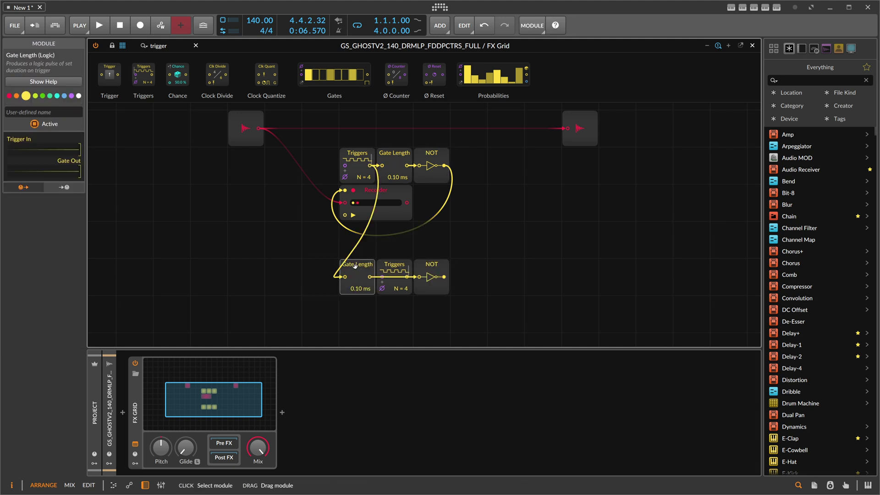
drag(356, 266, 465, 268)
drag(394, 270, 320, 270)
drag(464, 269, 393, 272)
drag(332, 277, 357, 268)
drag(431, 269, 345, 215)
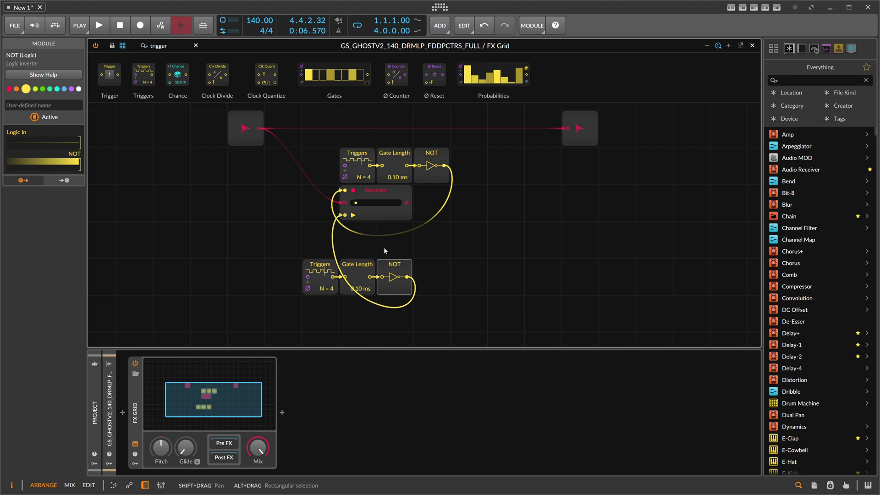
Step: Set the second Triggers module's step count to 1 and add a Steps modulator to the FX Grid
drag(326, 288, 326, 307)
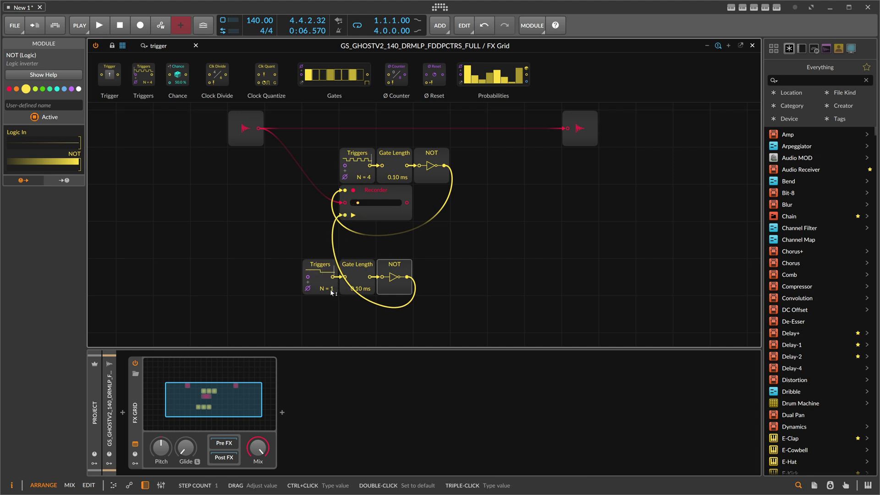
click(150, 376)
text(step)
key(Down)
key(Return)
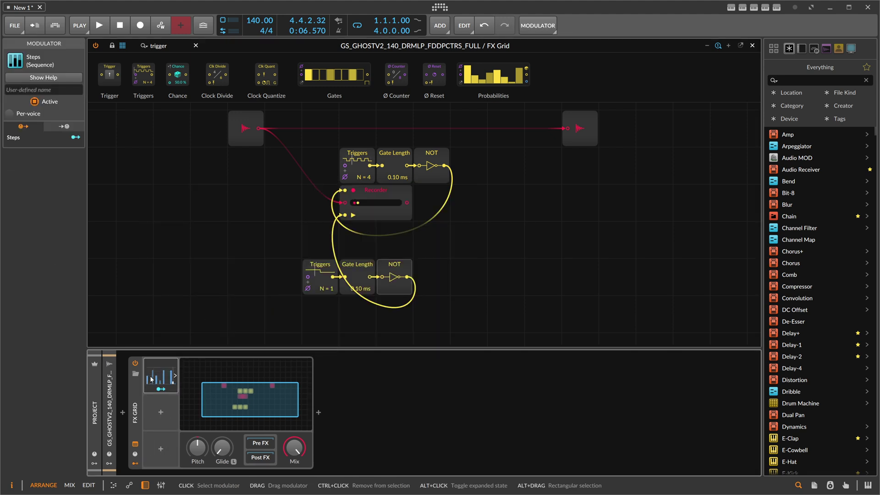
Step: Expand the Steps modulator, set its timebase to 16th note, randomize the pattern, and briefly run playback
click(161, 384)
click(289, 458)
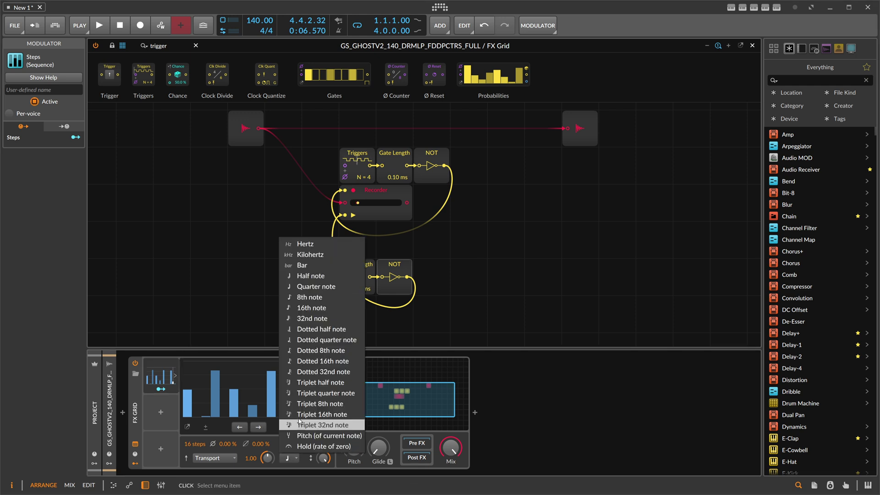
click(332, 310)
click(322, 428)
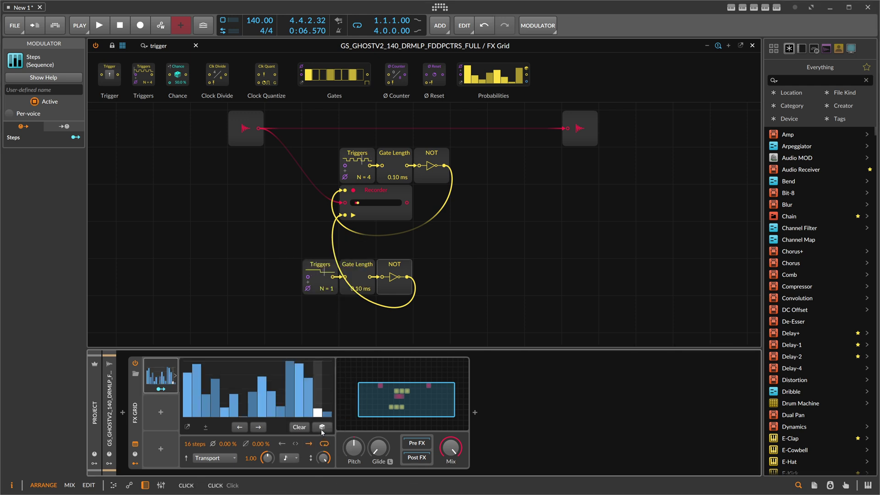
click(322, 428)
key(space)
key(space)
Step: Draw most of the Steps pattern down to zero, keeping the tall bars at steps 3, 9, 12 and 16
mouse_move(187, 415)
mouse_down()
mouse_move(211, 436)
mouse_move(215, 415)
mouse_move(243, 422)
mouse_up()
click(279, 419)
drag(298, 418, 308, 421)
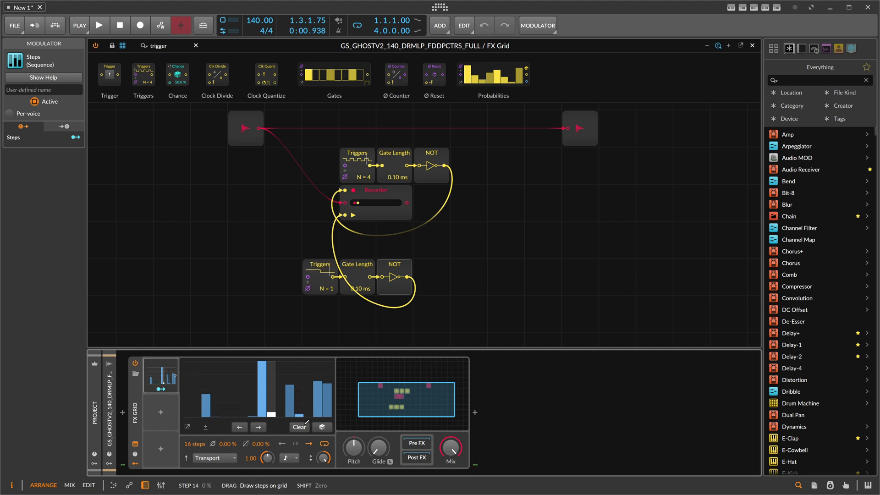
click(316, 414)
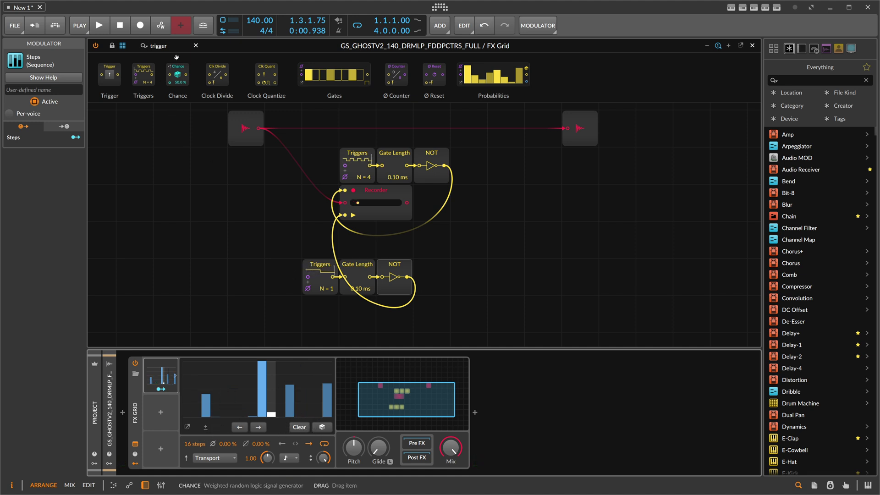
Step: Add a Value module beside the second chain's NOT module
drag(174, 46, 91, 46)
text(valu)
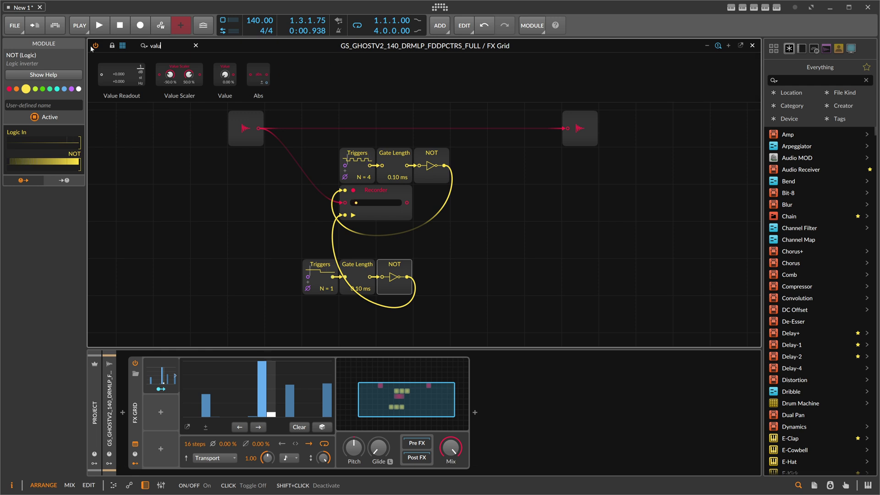
drag(224, 74, 464, 275)
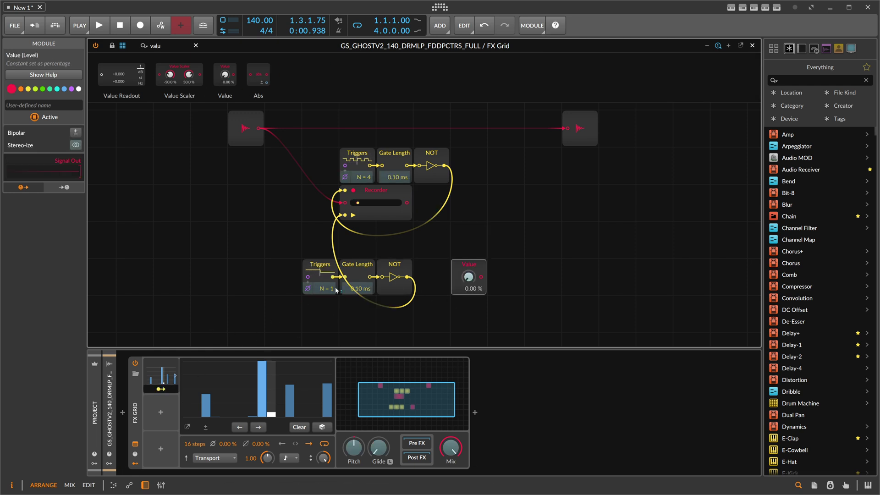
Step: Modulate the second Triggers module's step count from the Steps modulator by 31, and modulate the Value module by 1.000
drag(333, 290, 333, 269)
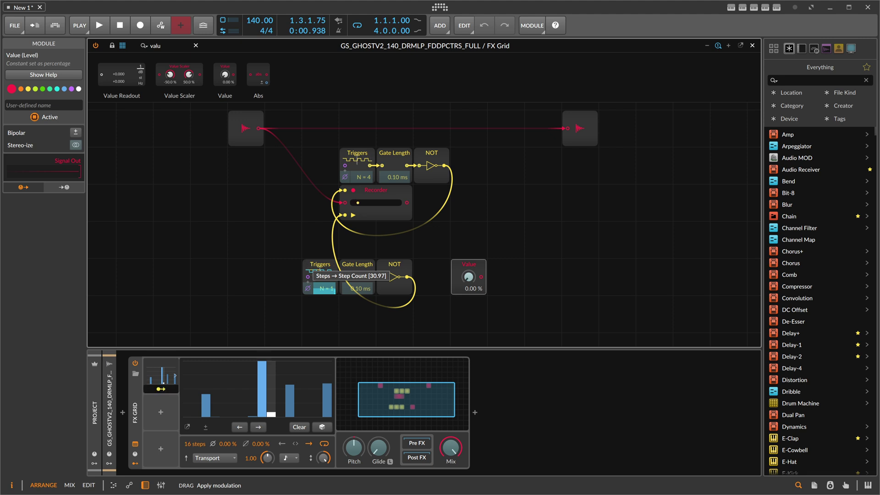
click(155, 361)
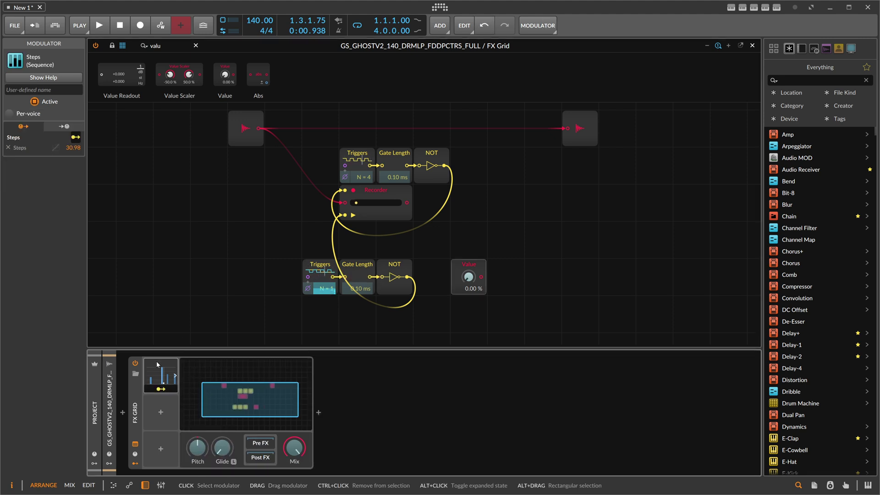
double_click(76, 148)
key(Return)
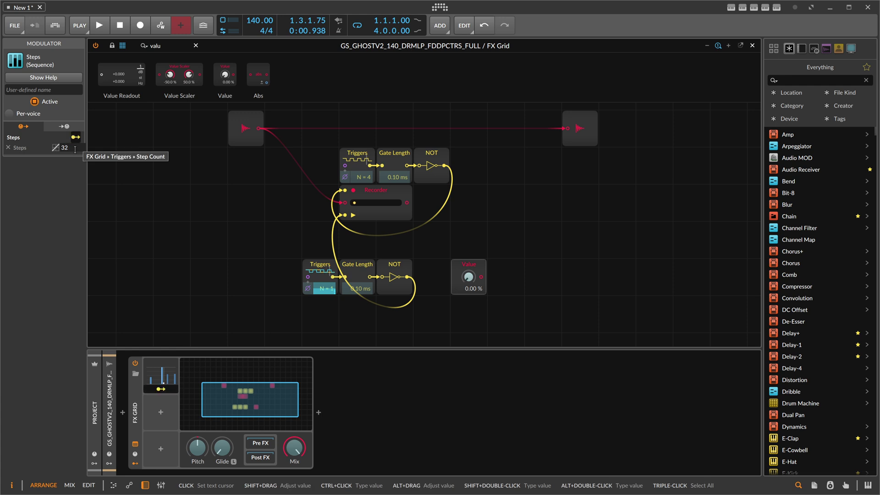
drag(468, 287, 475, 267)
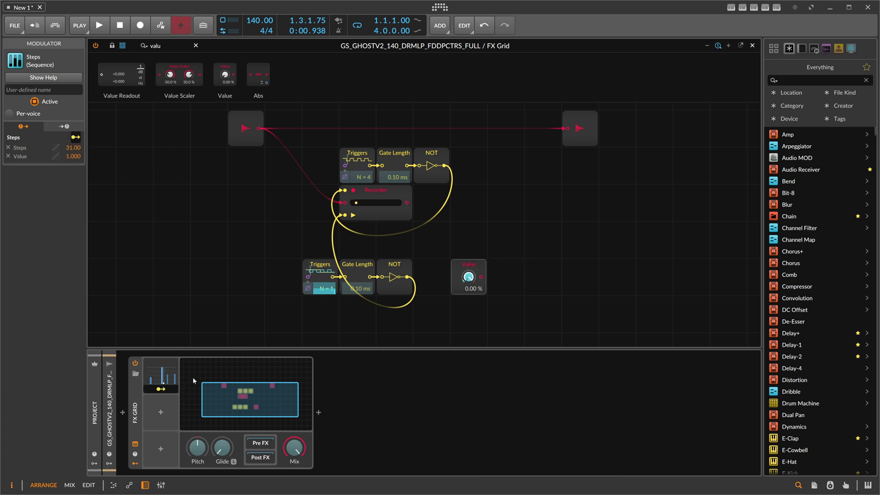
click(161, 388)
Step: Add a greater-than (>) logic module beside the Value module and wire the Value output into its first input
drag(162, 46, 121, 42)
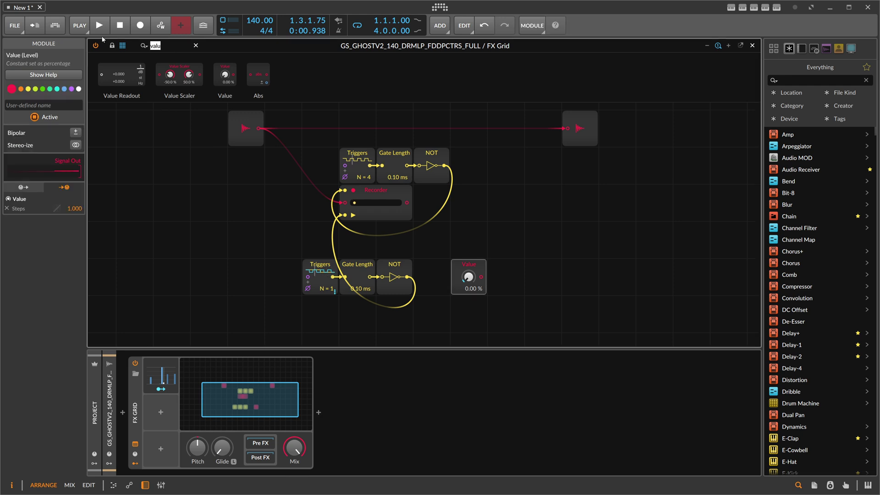
key(BackSpace)
click(216, 95)
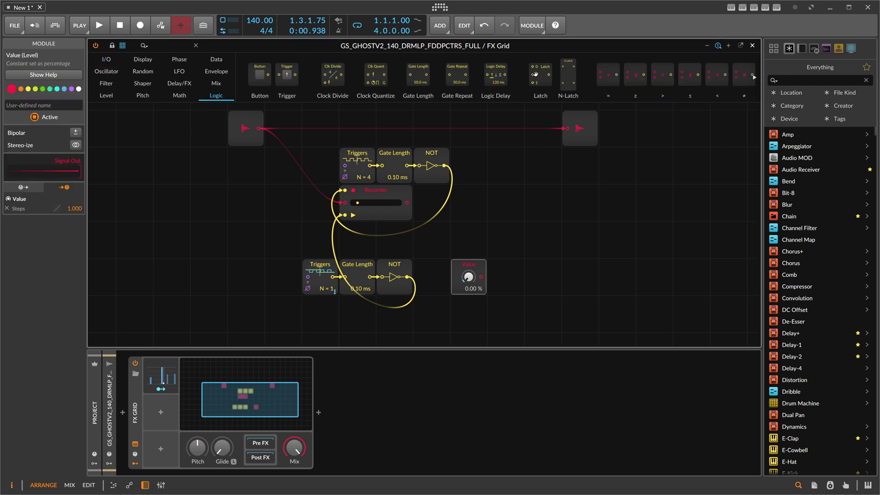
drag(662, 74, 488, 276)
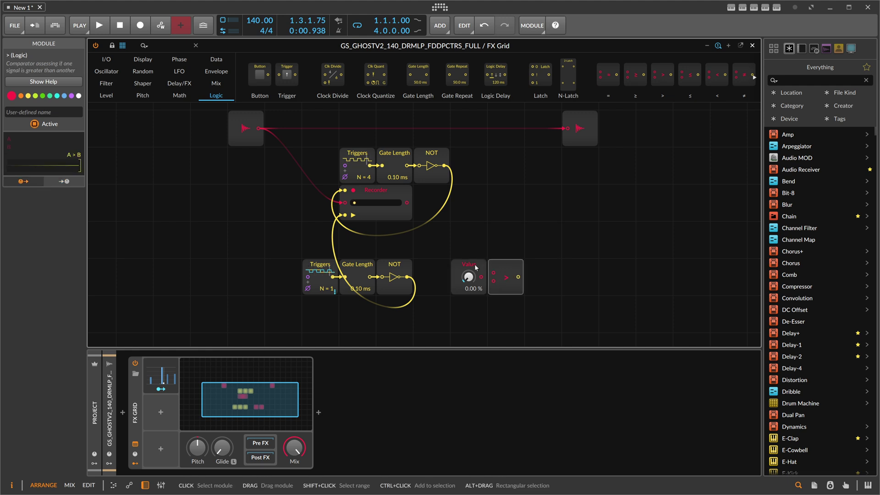
click(475, 267)
drag(481, 277, 494, 286)
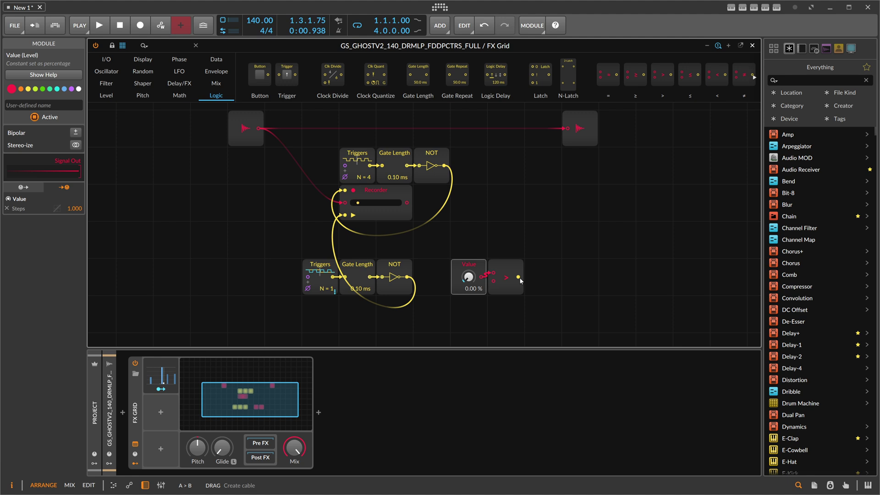
Step: Insert a Select In module before the audio output, wiring the Recorder to its second signal input and the comparator to its select input
drag(518, 223, 463, 236)
click(151, 45)
text(sel)
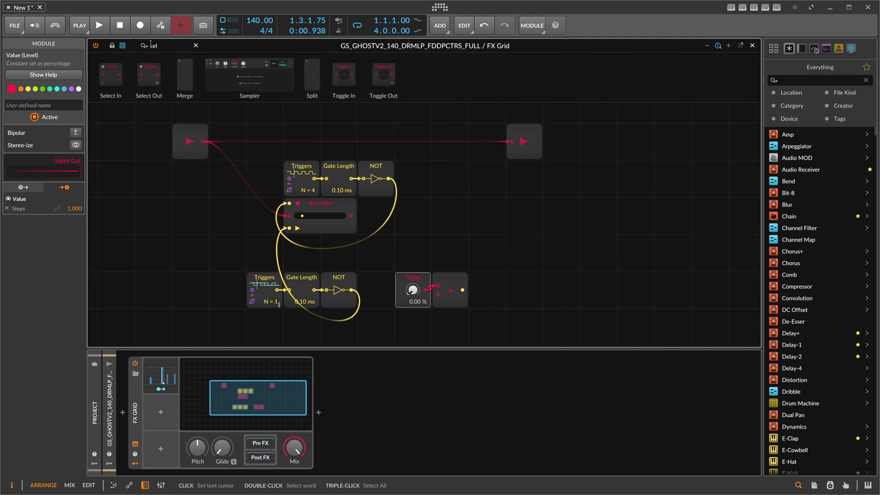
drag(111, 73, 487, 141)
drag(351, 216, 475, 153)
drag(462, 289, 475, 129)
click(330, 203)
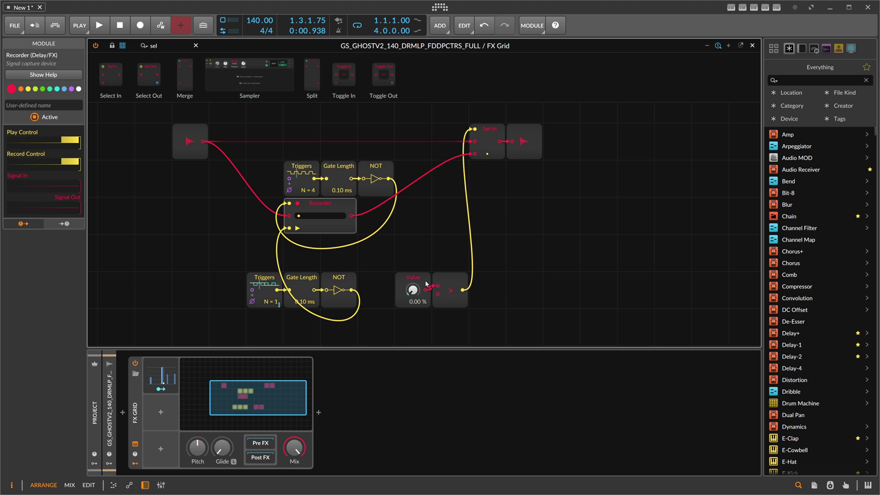
Step: Clear the Steps modulator's pattern, start playback, and draw tall bars across steps 12 to 16
click(161, 383)
mouse_move(207, 401)
mouse_down()
mouse_move(229, 416)
mouse_move(332, 416)
mouse_up()
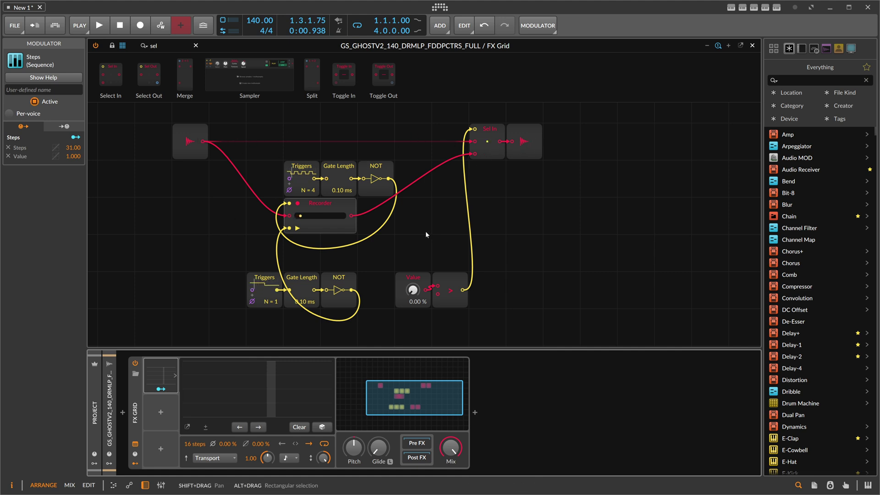
mouse_move(308, 406)
mouse_down()
mouse_move(283, 396)
mouse_move(281, 403)
mouse_up()
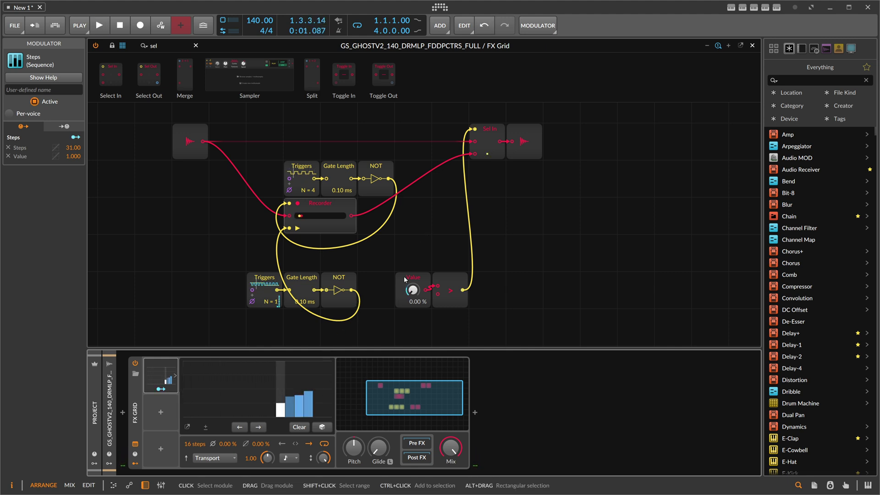
click(451, 283)
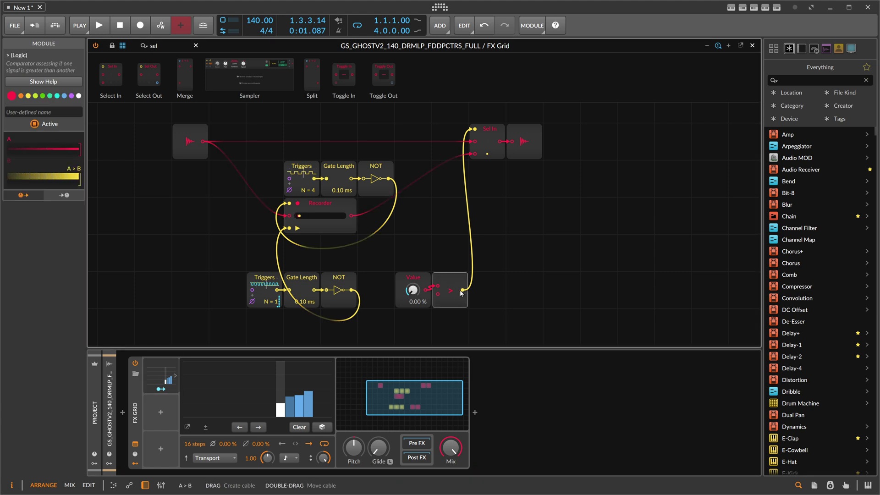
click(494, 153)
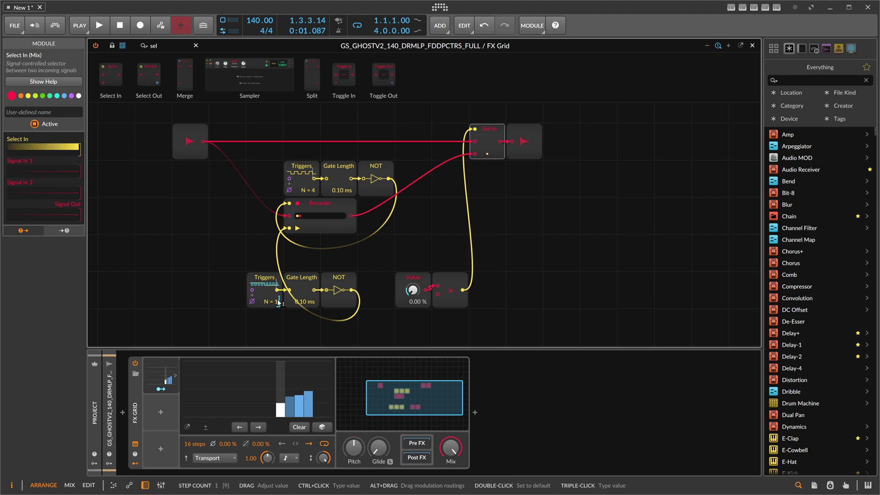
key(space)
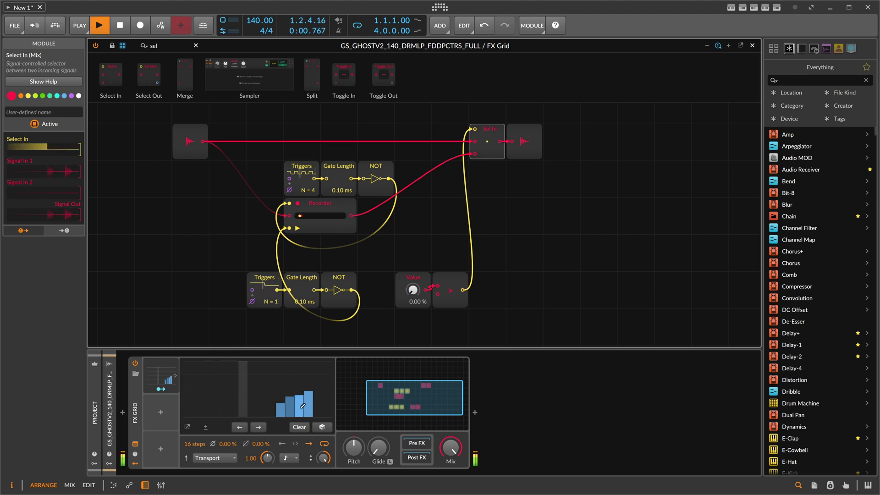
mouse_move(317, 383)
mouse_down()
mouse_move(296, 363)
mouse_move(325, 384)
mouse_move(322, 370)
mouse_move(294, 379)
mouse_move(279, 425)
mouse_up()
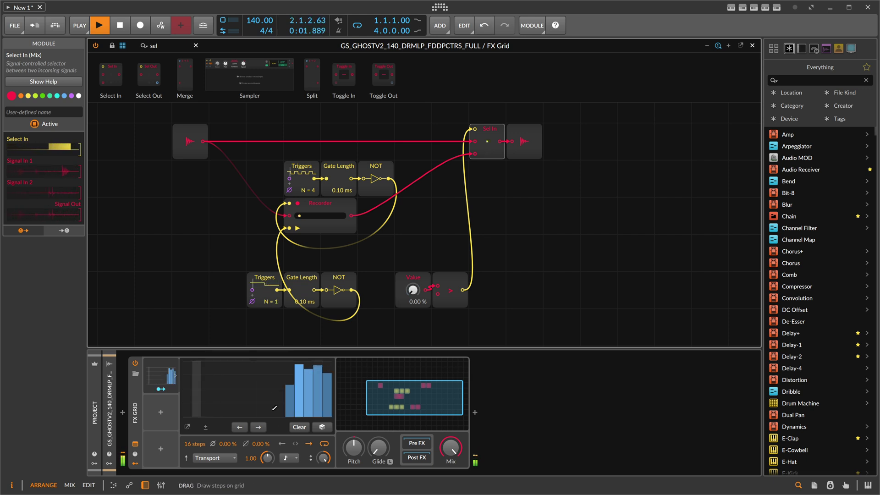
Step: Set the Steps timebase to 8th note, zero step 14, and draw a full-height bar at step 6
click(289, 458)
click(309, 297)
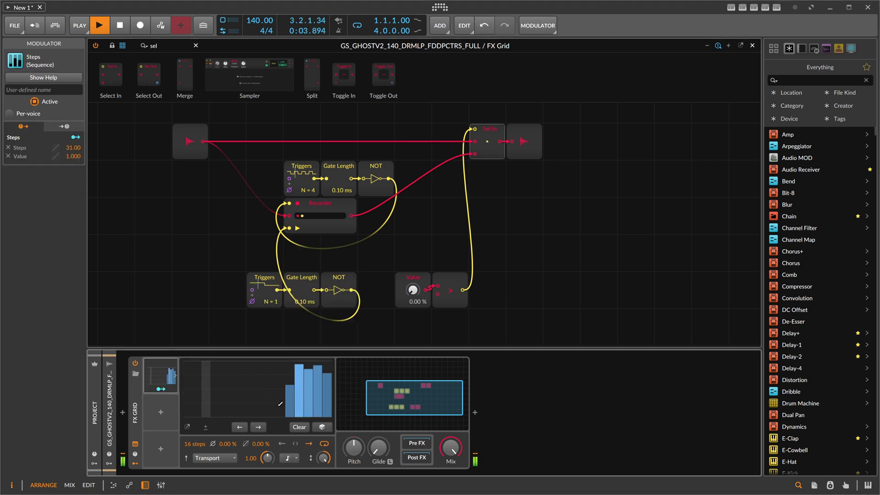
click(312, 416)
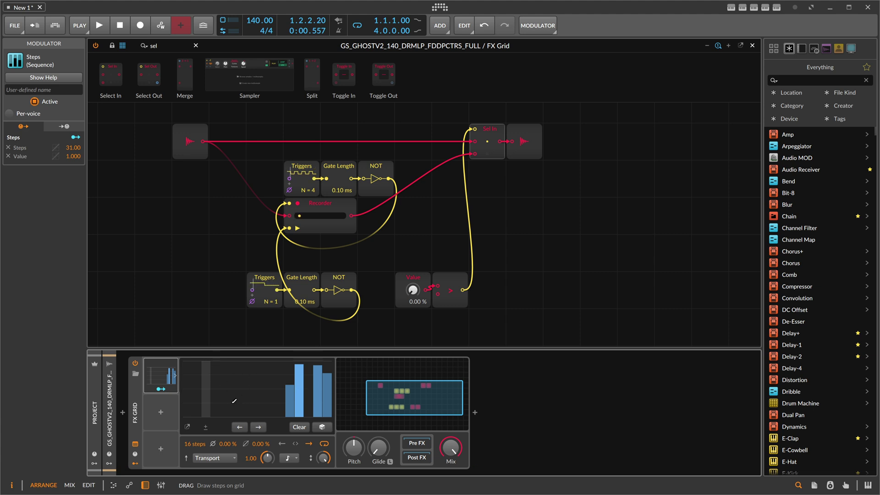
drag(235, 413, 239, 361)
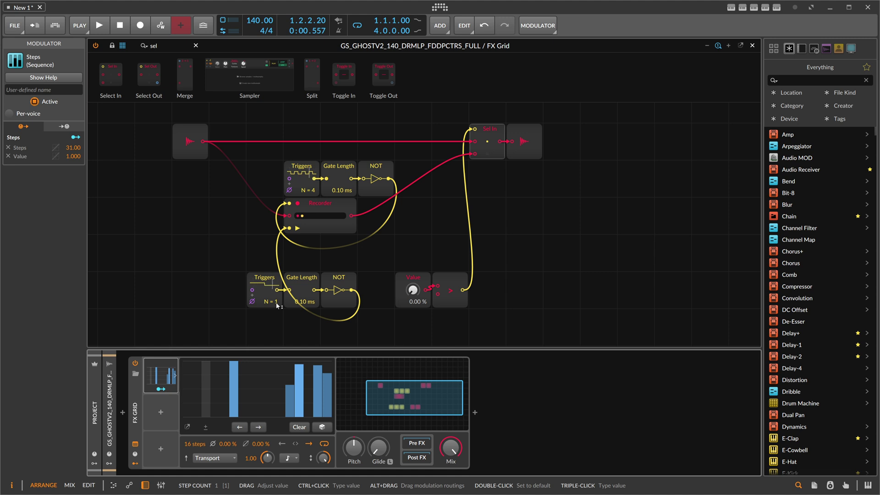
Step: Set the Steps modulation amount on the second Triggers module's step count to 63
drag(277, 306, 277, 303)
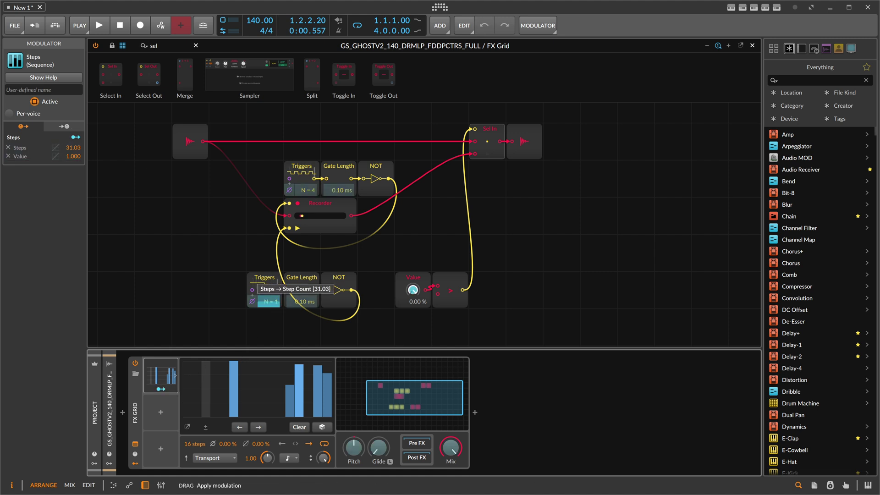
double_click(73, 148)
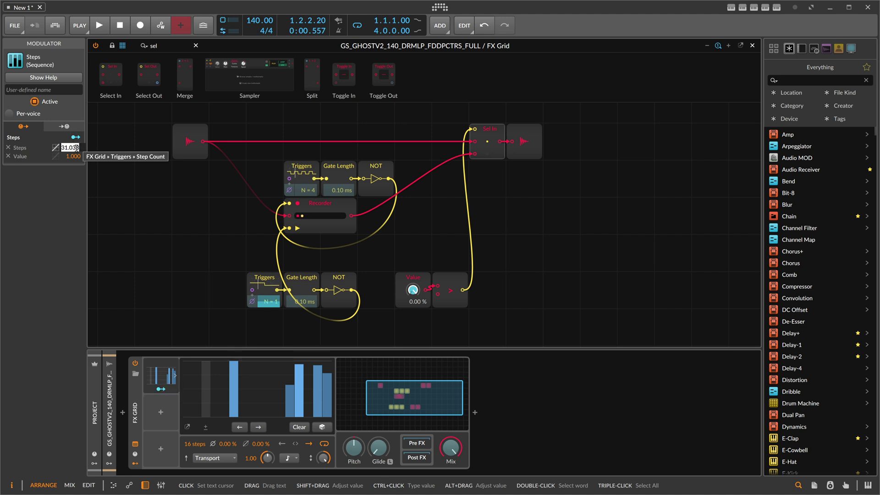
text(4)
key(Return)
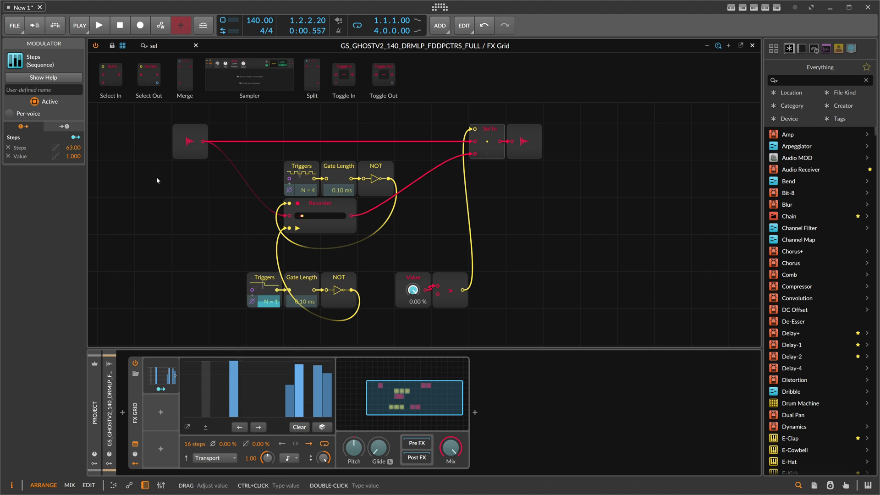
Step: Draw step 10 at about 71% and lower step 15 to under half height while auditioning the Steps pattern
key(space)
click(271, 377)
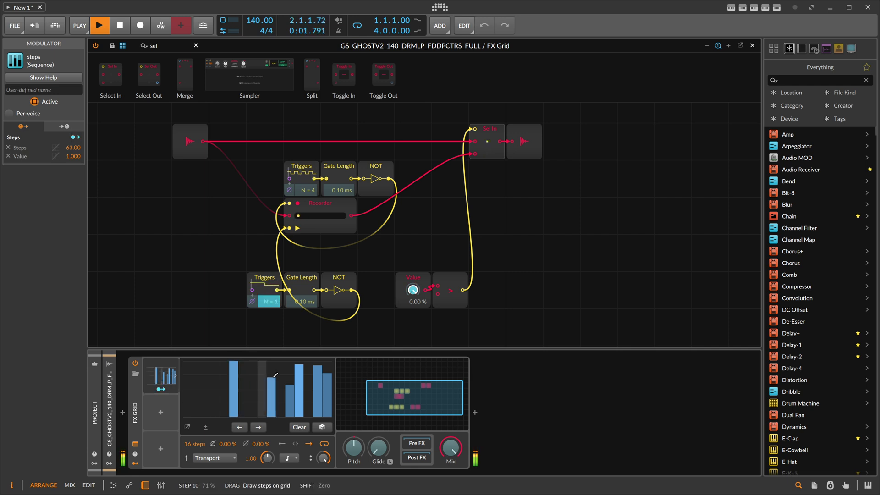
click(316, 397)
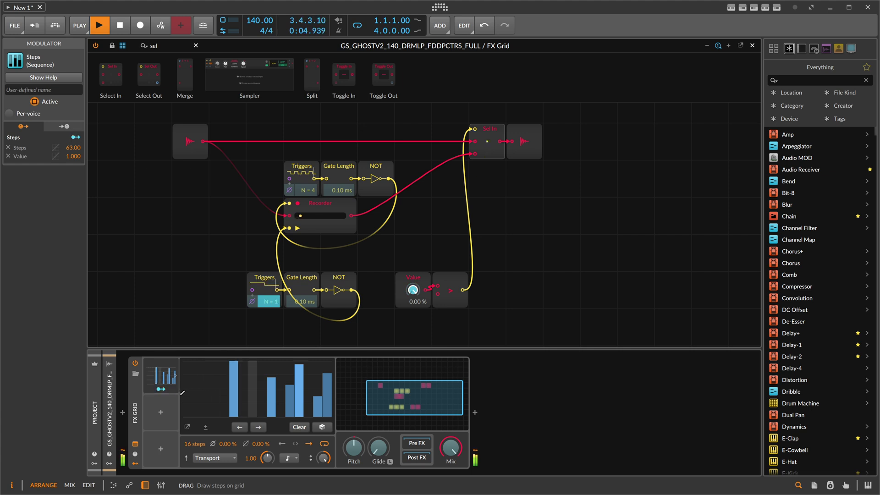
key(space)
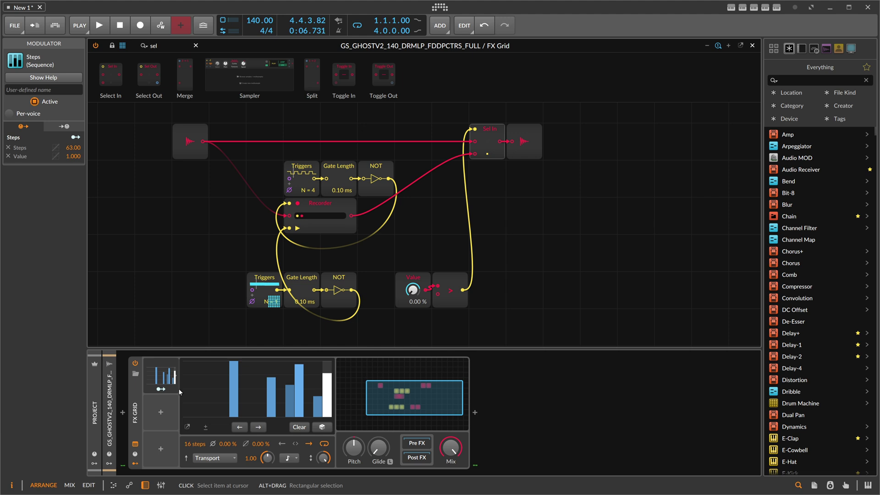
Step: Duplicate the FX Grid device, switch off the original, and open the duplicate's grid for editing
click(166, 378)
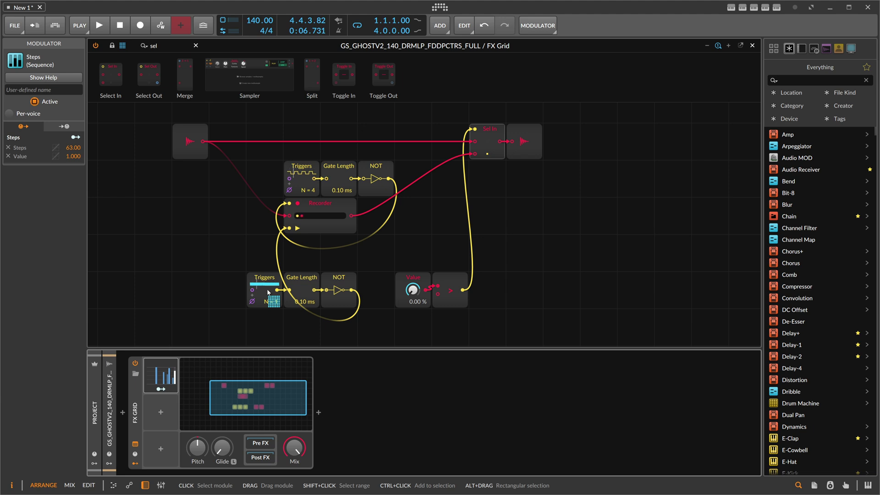
click(137, 390)
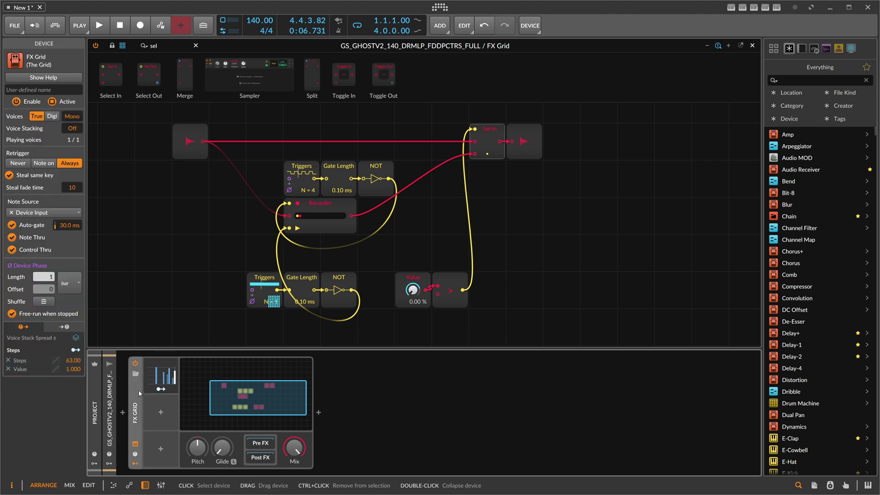
key(ctrl+d)
click(134, 363)
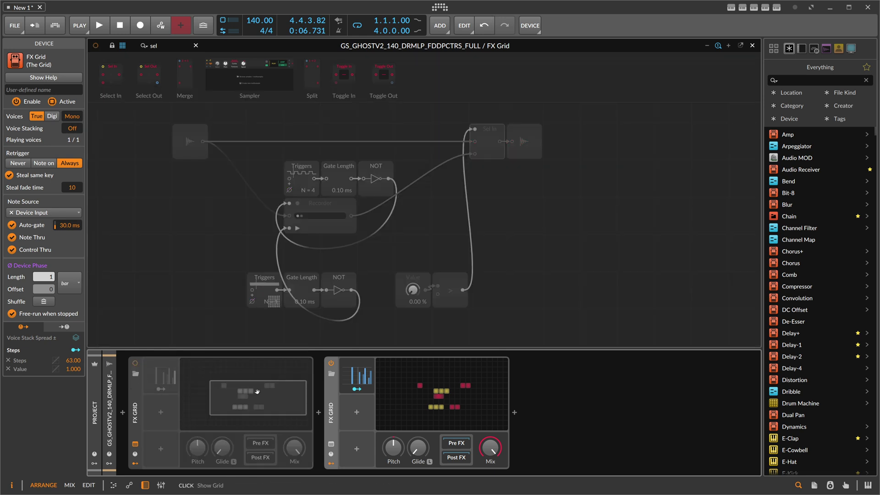
click(429, 384)
drag(429, 384, 430, 387)
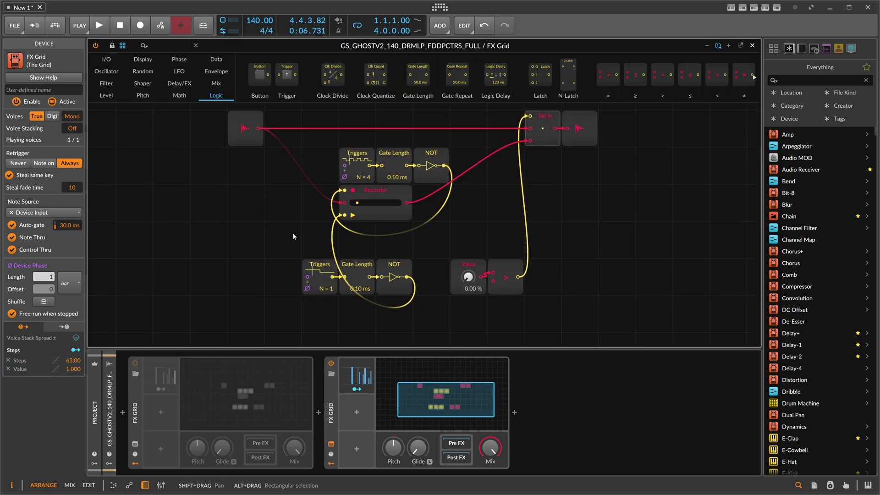
Step: Move the lower Triggers module away from its Gate Length module and insert a Merge module between them
scroll(321, 250, down, 2)
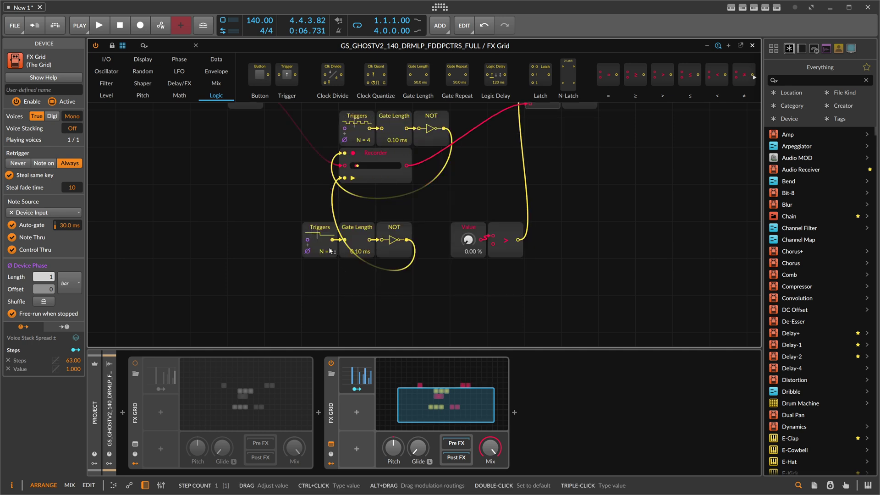
drag(319, 227, 246, 228)
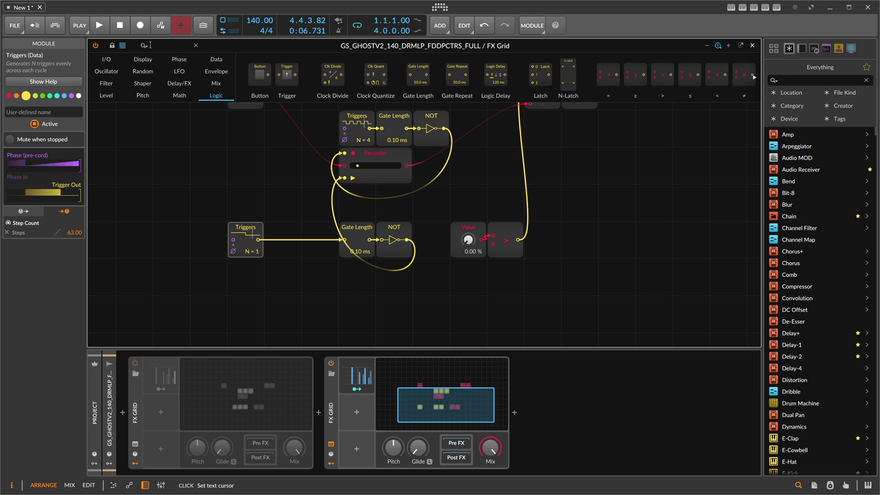
text(mer)
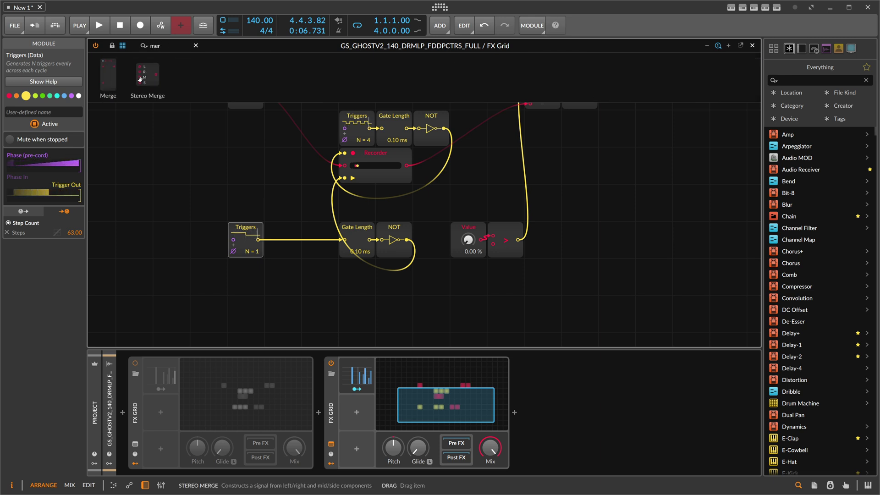
drag(282, 180, 259, 240)
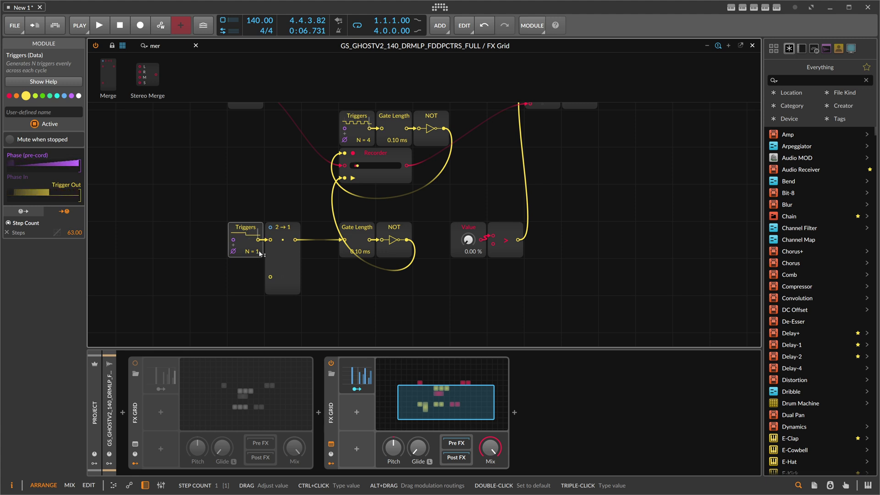
Step: Set the Merge module's number of input ports to 6
drag(249, 202, 326, 184)
click(355, 229)
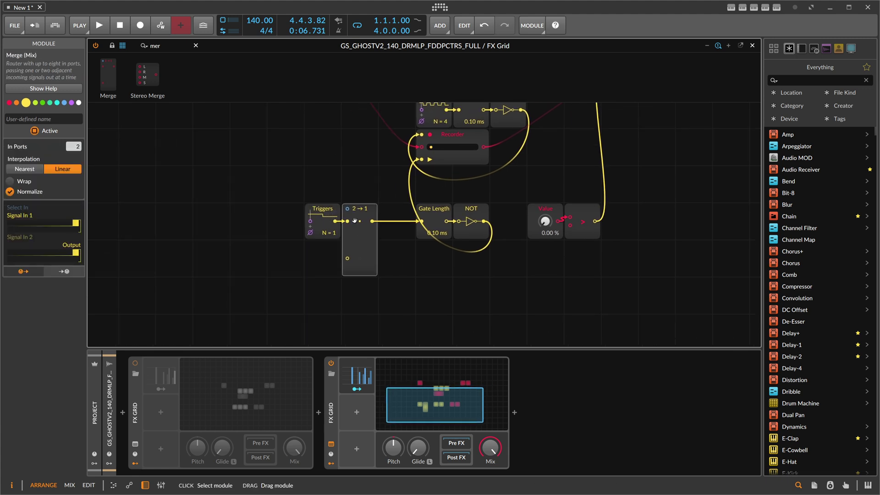
drag(74, 146, 74, 115)
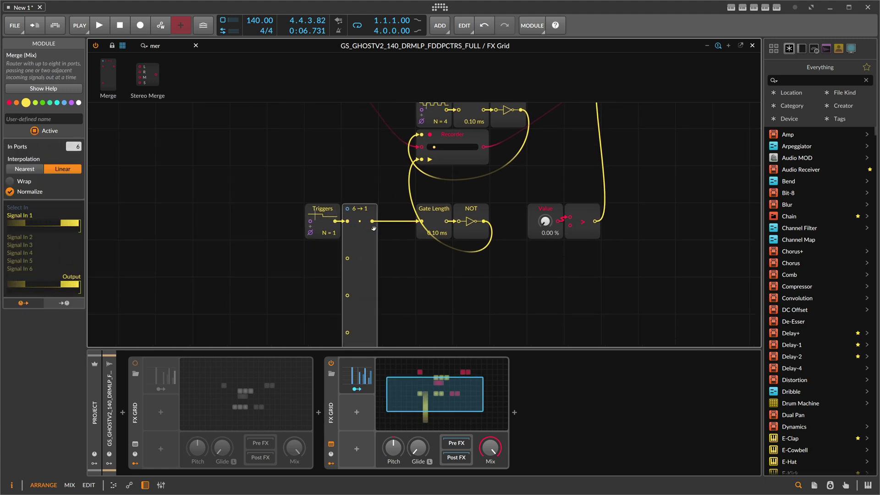
Step: Duplicate the N = 1 Triggers module as copies with N = 4, 8 and 16, each wired to the next Merge input
scroll(366, 223, down, 1)
click(324, 181)
key(ctrl+d)
drag(335, 221, 333, 223)
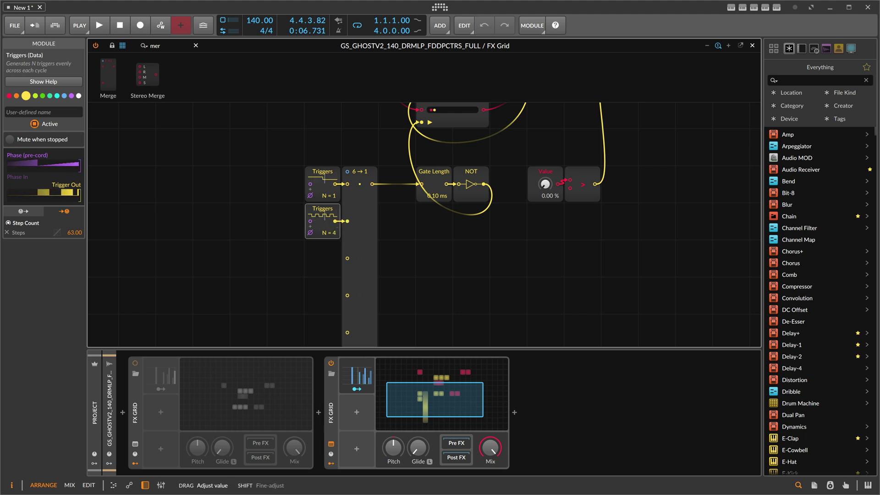
key(ctrl+d)
mouse_move(335, 258)
mouse_down()
mouse_move(347, 258)
mouse_move(334, 255)
mouse_up()
key(ctrl+d)
scroll(334, 279, down, 1)
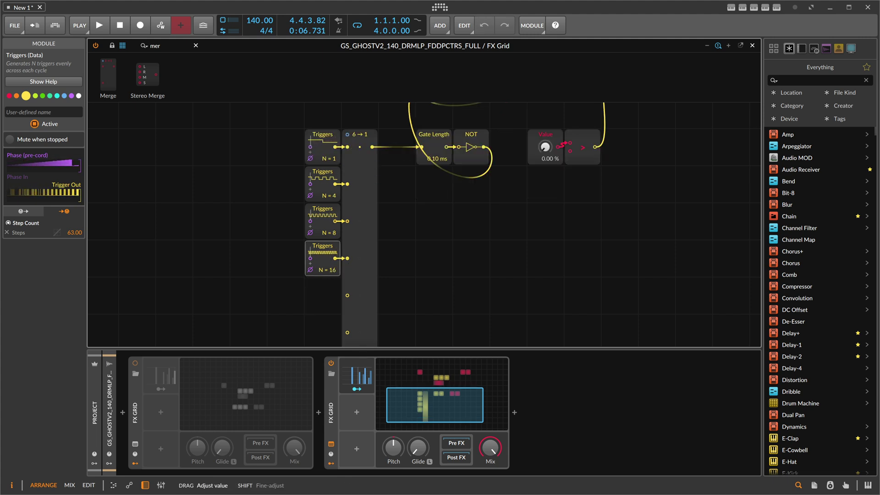
Step: Add two more Triggers copies with N = 32 and N = 64, wired to the last two Merge inputs
scroll(324, 279, down, 1)
key(ctrl+d)
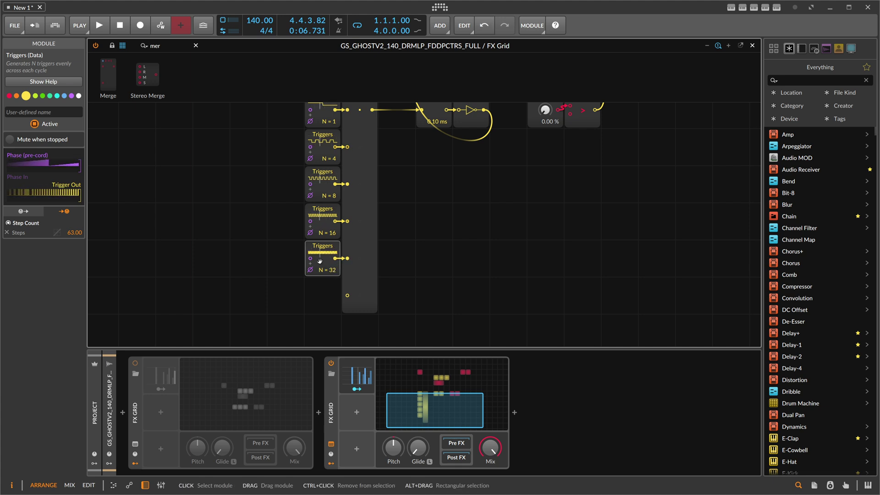
key(ctrl+d)
drag(340, 295, 347, 295)
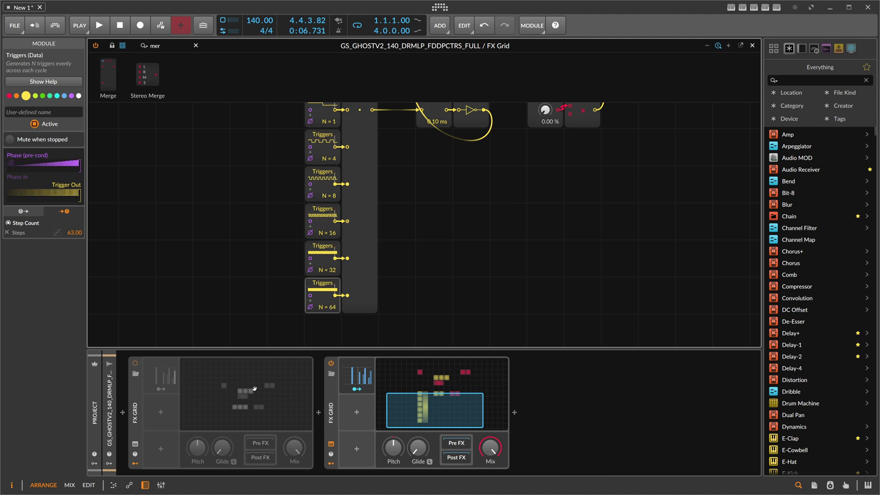
Step: Clear the Steps modulation from the step counts of all six stacked Triggers modules
click(356, 389)
double_click(327, 306)
double_click(330, 272)
double_click(331, 233)
double_click(332, 197)
drag(275, 190, 274, 248)
double_click(327, 217)
double_click(326, 180)
drag(273, 203, 255, 222)
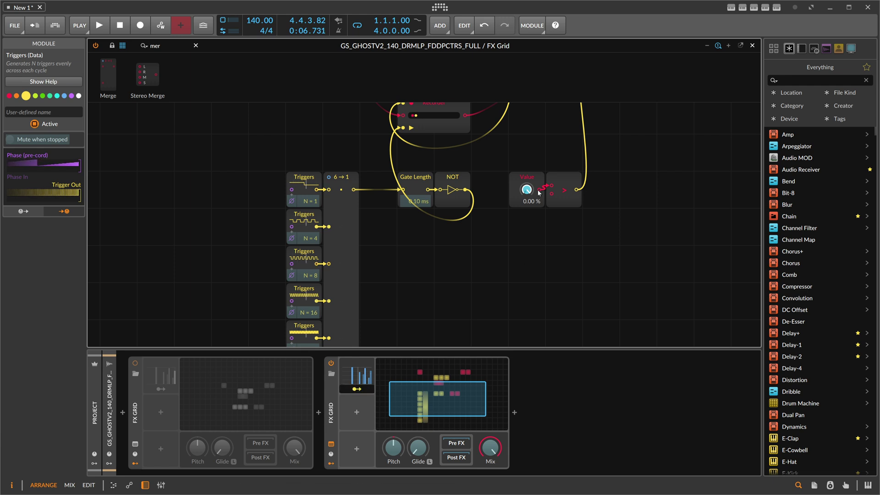
Step: Wire the Value module's output to the Merge module's Select In and set the Merge interpolation to Nearest
drag(544, 188, 328, 178)
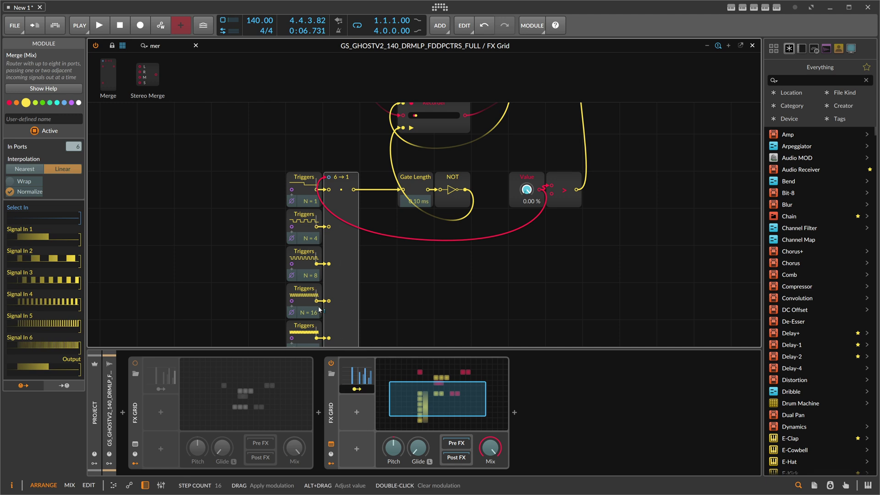
click(25, 170)
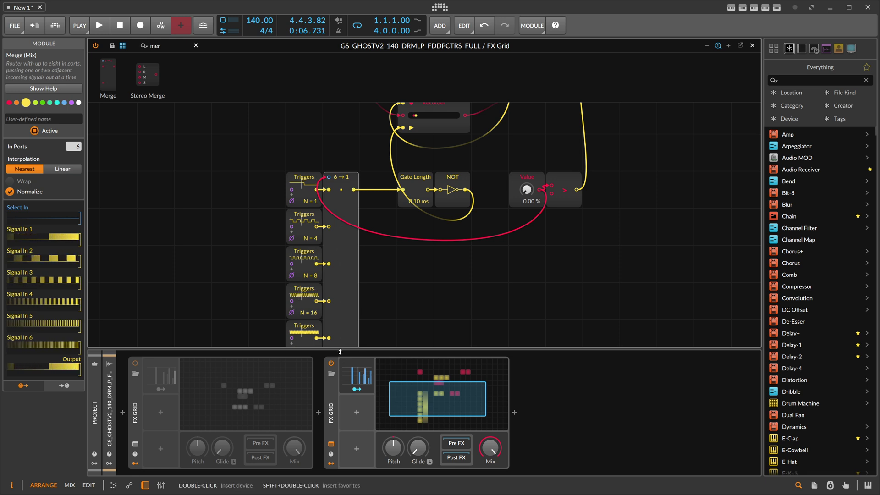
click(67, 170)
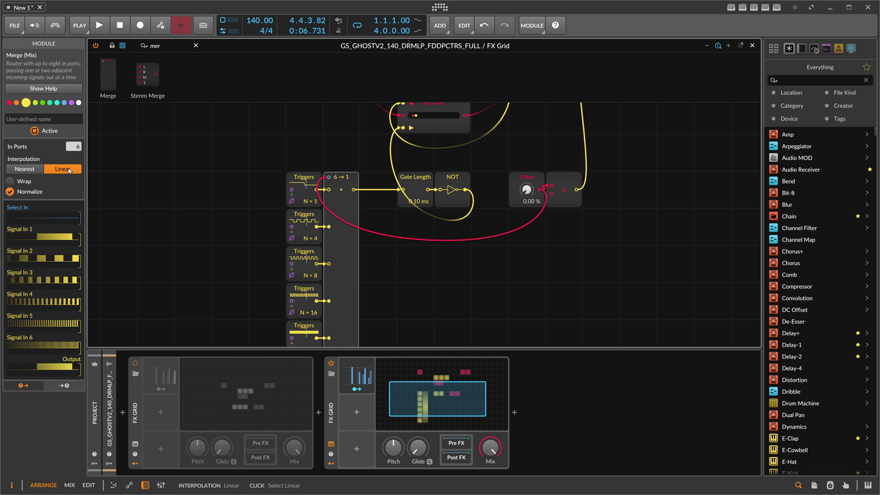
click(300, 183)
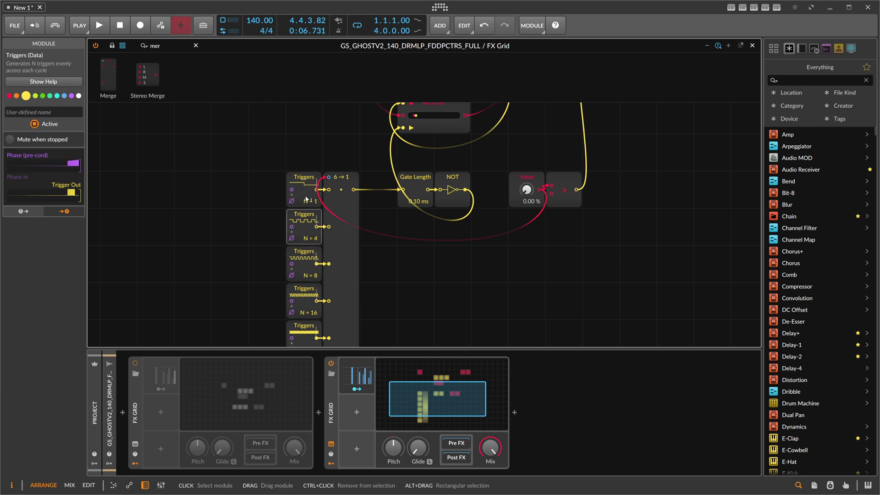
click(344, 204)
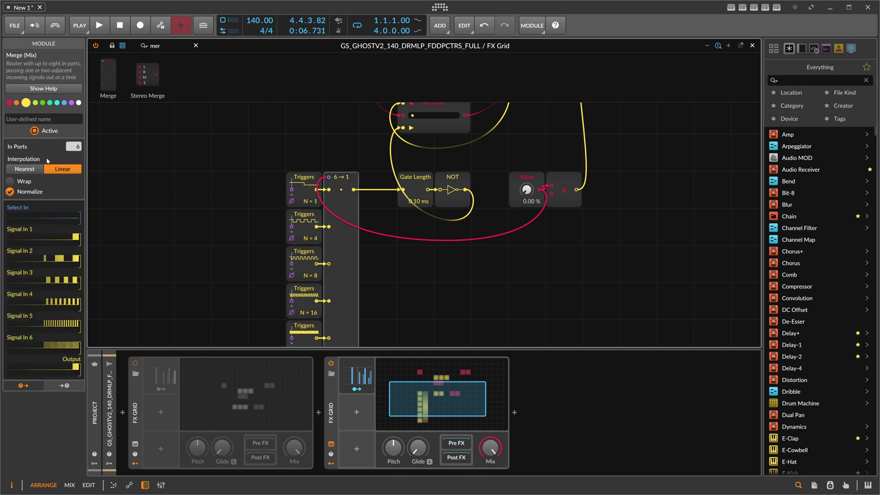
click(24, 169)
Step: Audition the merged triggers and move the six Triggers modules with the Merge module up beside the Recorder section
scroll(385, 244, down, 1)
drag(422, 262, 393, 298)
key(space)
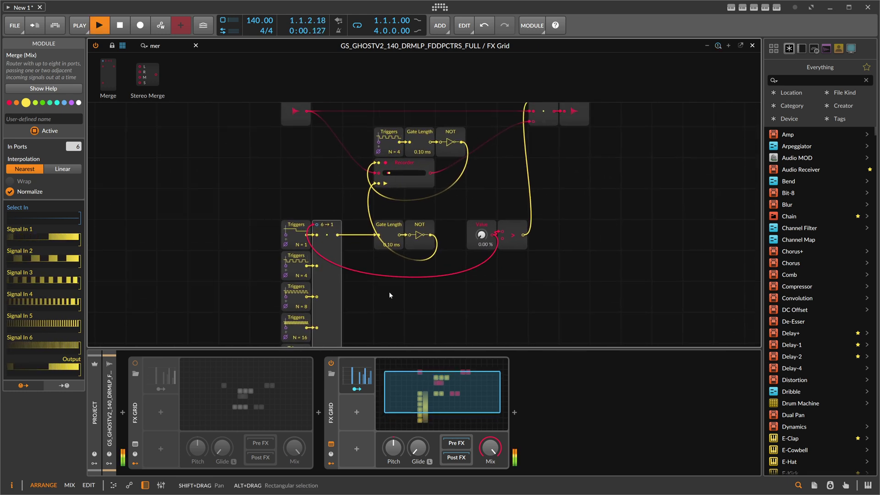
scroll(404, 284, down, 3)
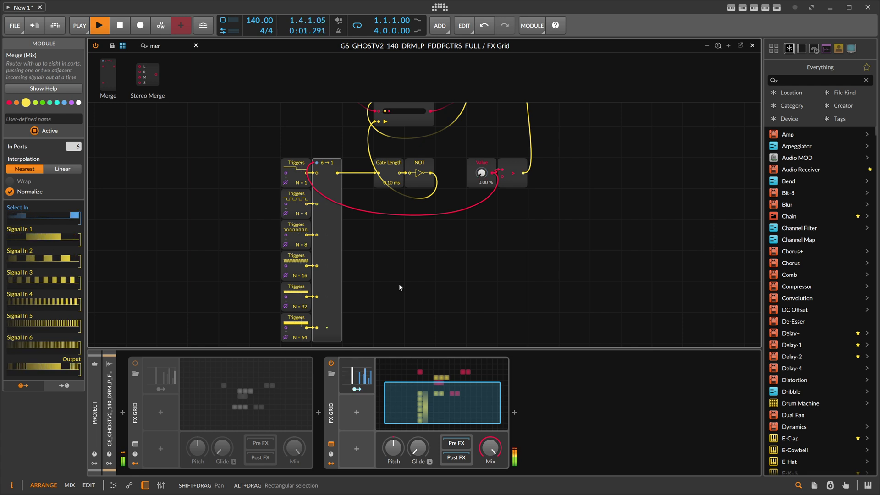
drag(247, 159, 349, 245)
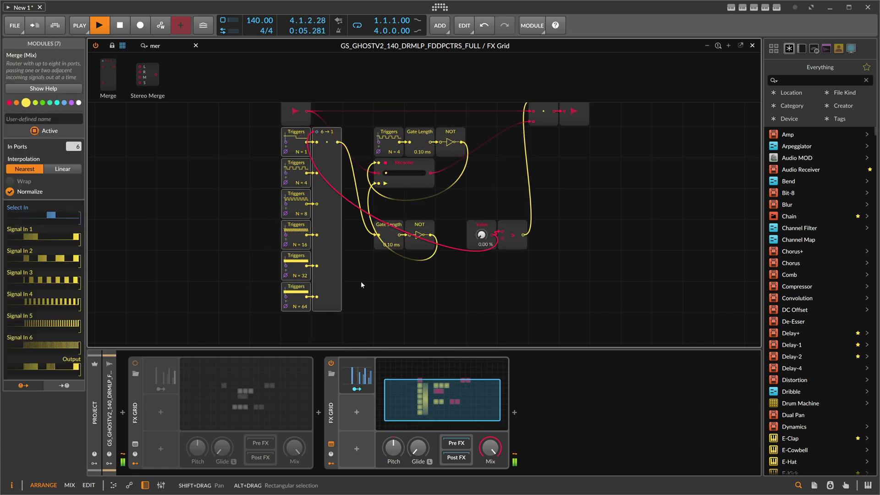
Step: Redraw the Steps pattern with steps 6, 9 and 15 at about half height and audition it
click(361, 377)
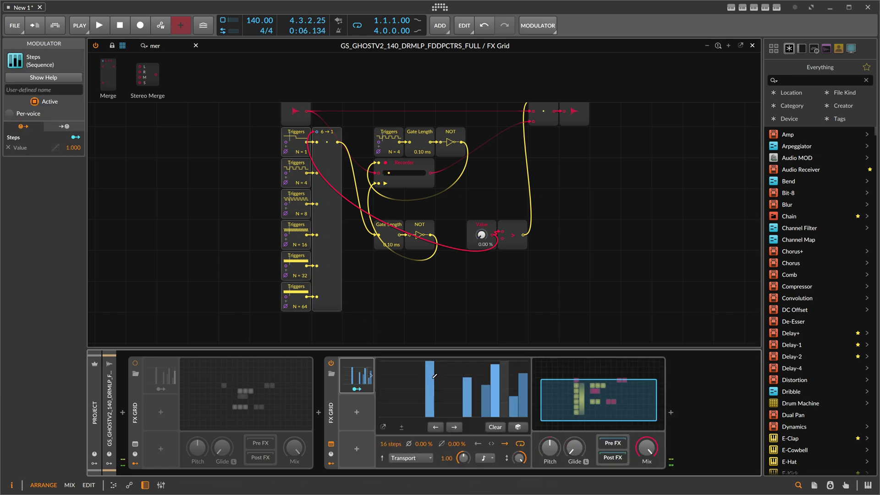
mouse_move(429, 402)
mouse_down()
mouse_move(429, 366)
mouse_move(429, 409)
mouse_move(429, 390)
mouse_up()
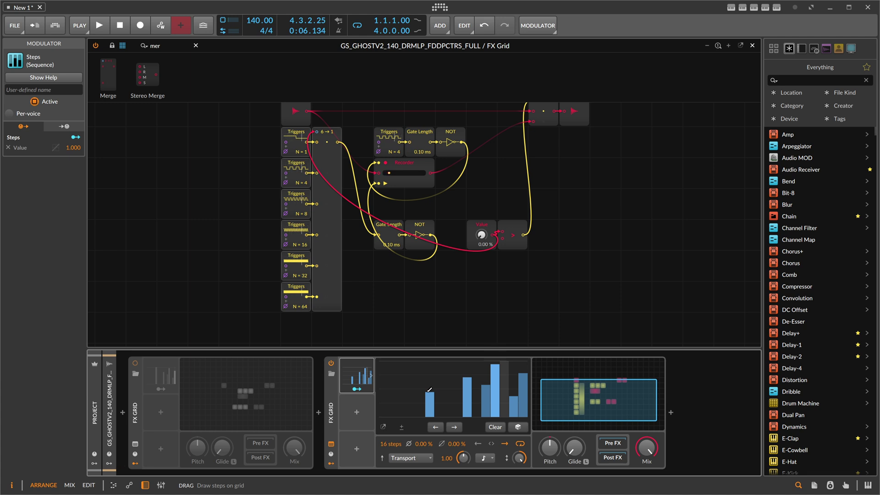
mouse_move(432, 393)
mouse_down()
mouse_move(434, 412)
mouse_move(435, 360)
mouse_move(436, 378)
mouse_up()
mouse_move(434, 380)
mouse_down()
mouse_move(509, 382)
mouse_move(505, 404)
mouse_move(513, 385)
mouse_up()
key(space)
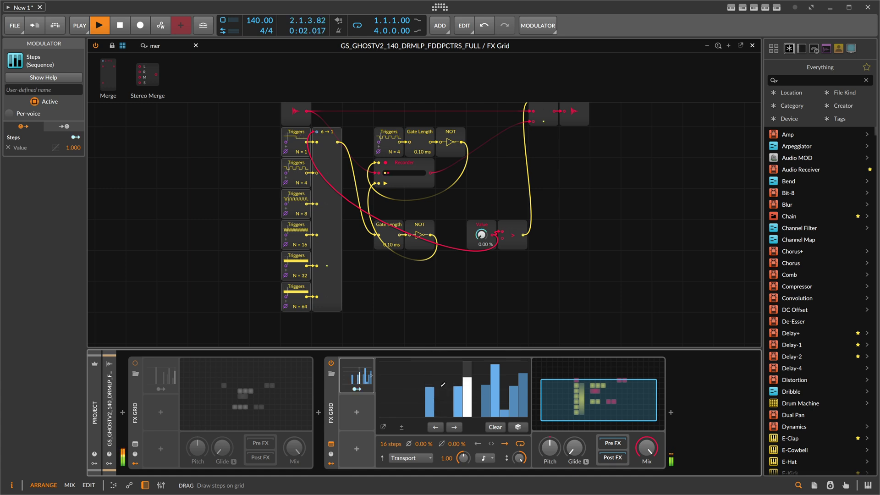
key(space)
Step: Insert a Clock Quantize module between the Merge output and the lower Gate Length module
drag(352, 282, 321, 315)
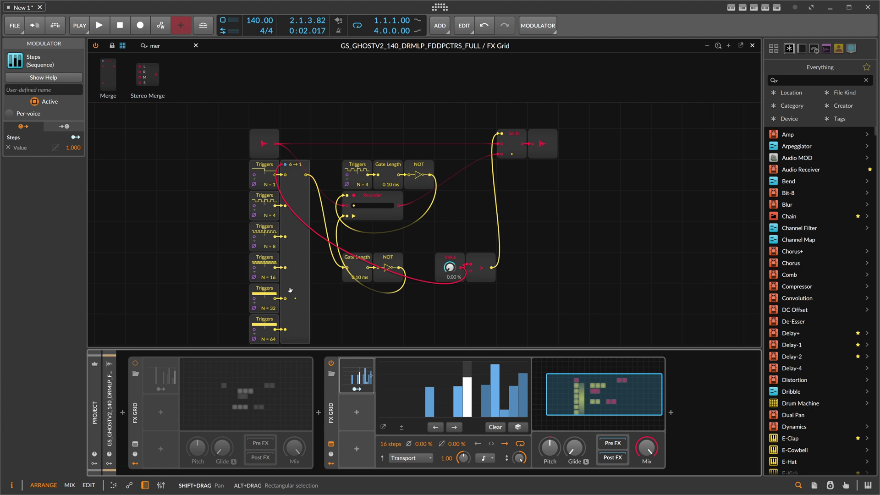
scroll(224, 275, left, 2)
scroll(225, 275, down, 1)
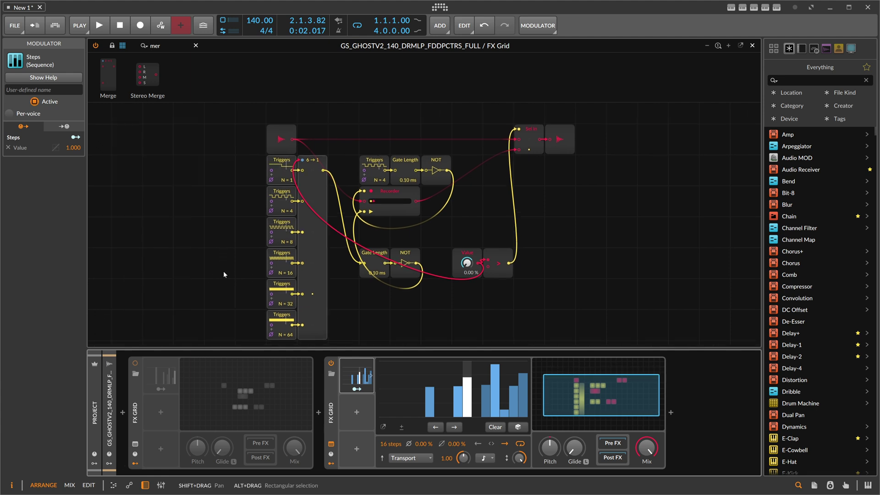
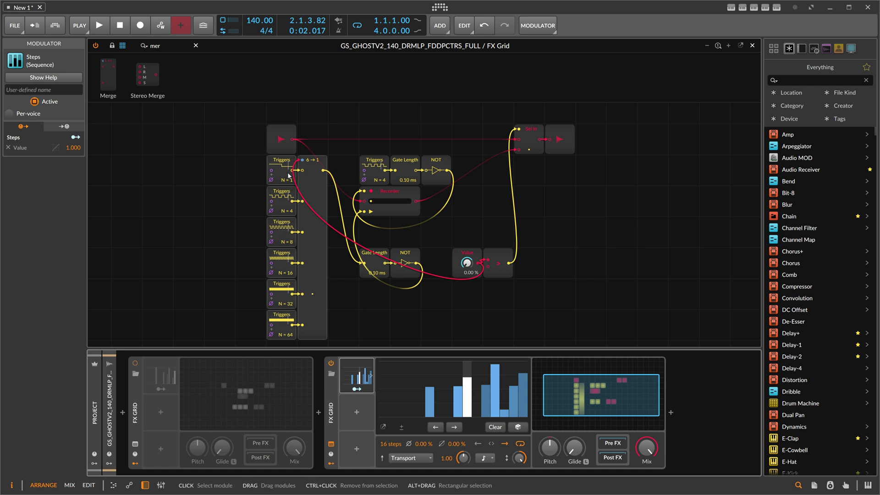
drag(163, 45, 129, 47)
text(cla)
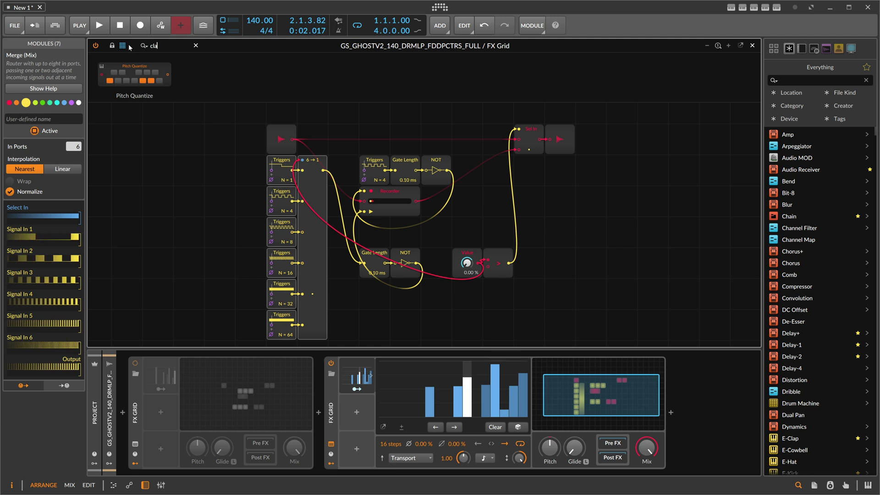
key(BackSpace)
double_click(195, 70)
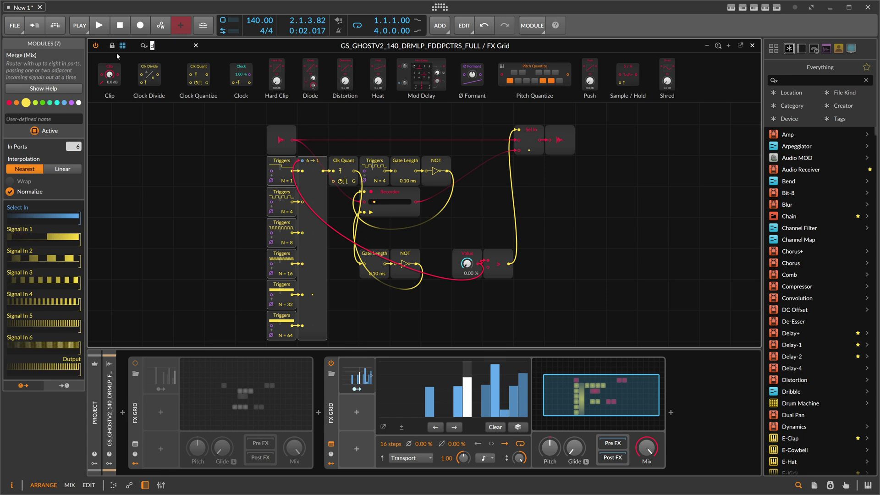
Step: Place a new Triggers module below Clock Quantize and wire it to the clock input
key(BackSpace)
key(BackSpace)
text(trigg)
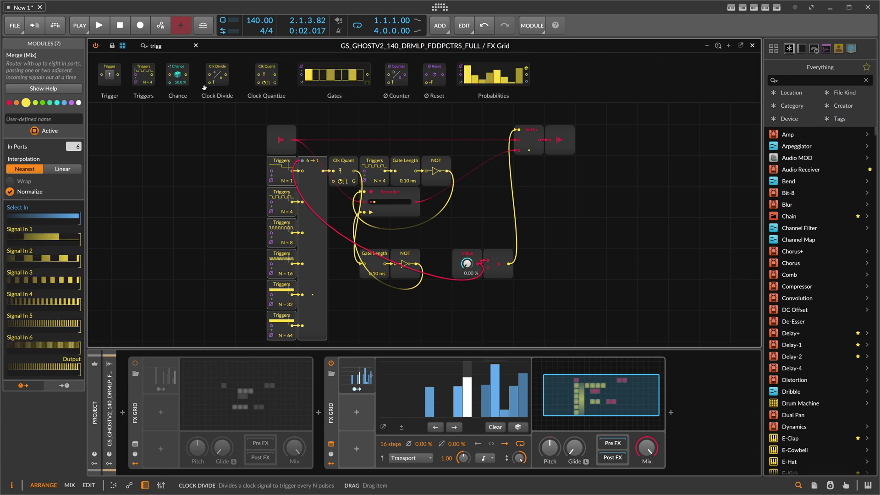
drag(144, 73, 333, 181)
drag(352, 211, 351, 192)
scroll(353, 213, up, 3)
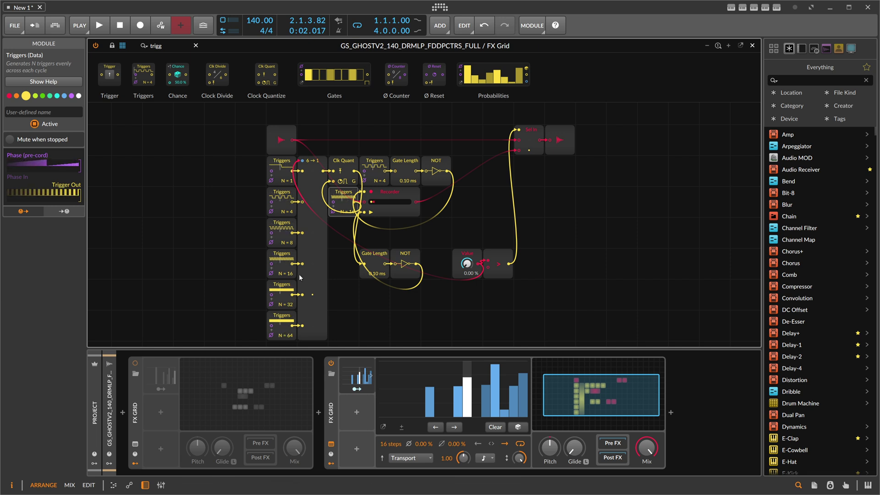
Step: Set the second and third stacked Triggers modules to N = 3 and N = 7, and delete Clock Quantize with its Triggers module
drag(291, 212, 289, 248)
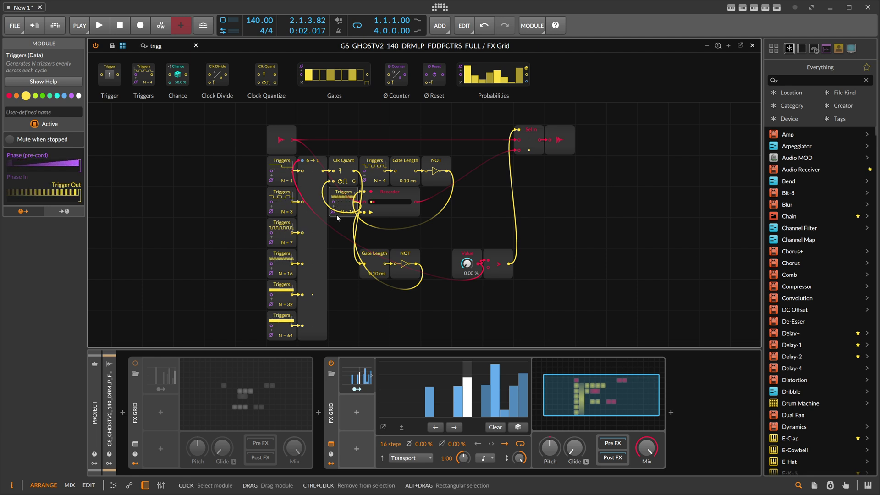
ctrl+click(344, 174)
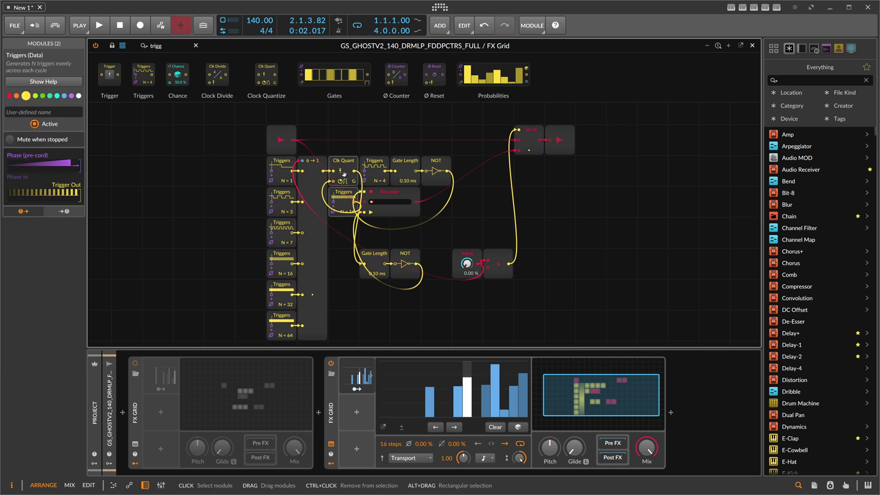
key(Delete)
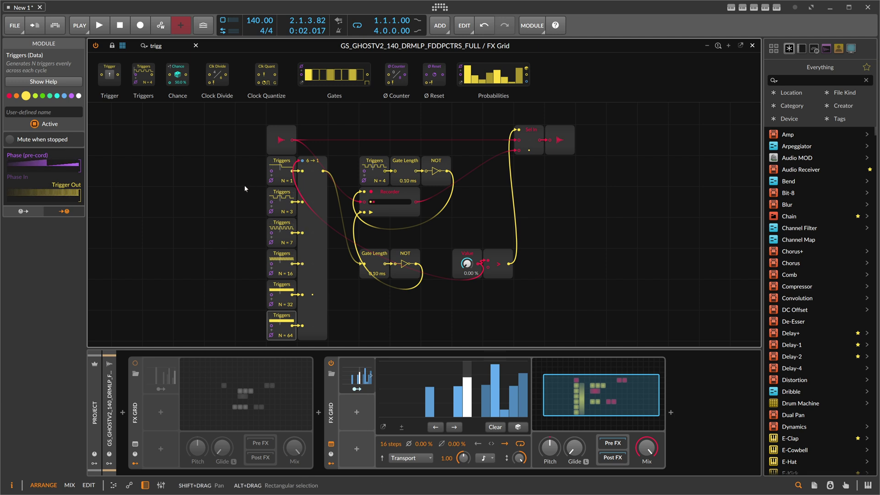
Step: Duplicate the active FX Grid device, switch off the one it was copied from, and open the new copy's grid
drag(243, 185, 241, 181)
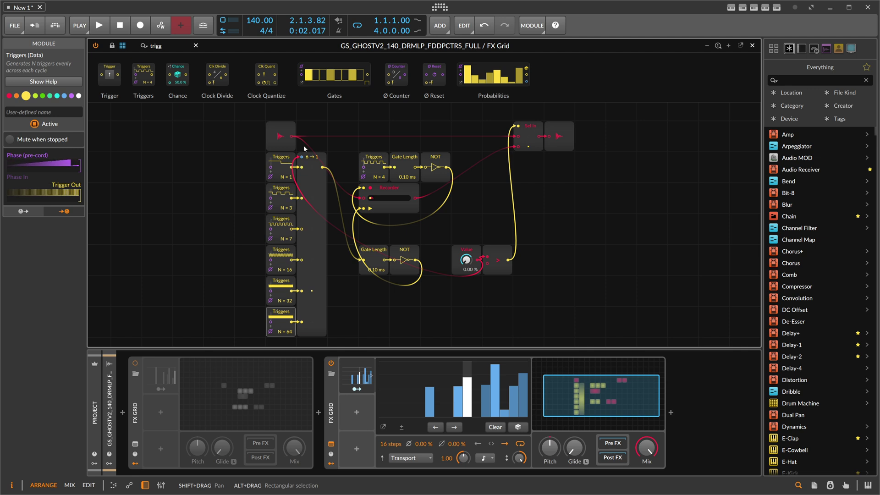
drag(332, 149, 295, 148)
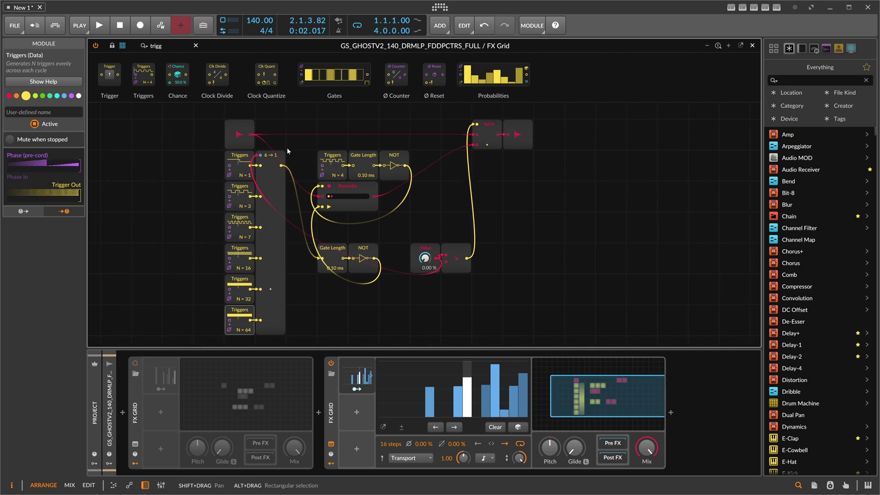
click(353, 373)
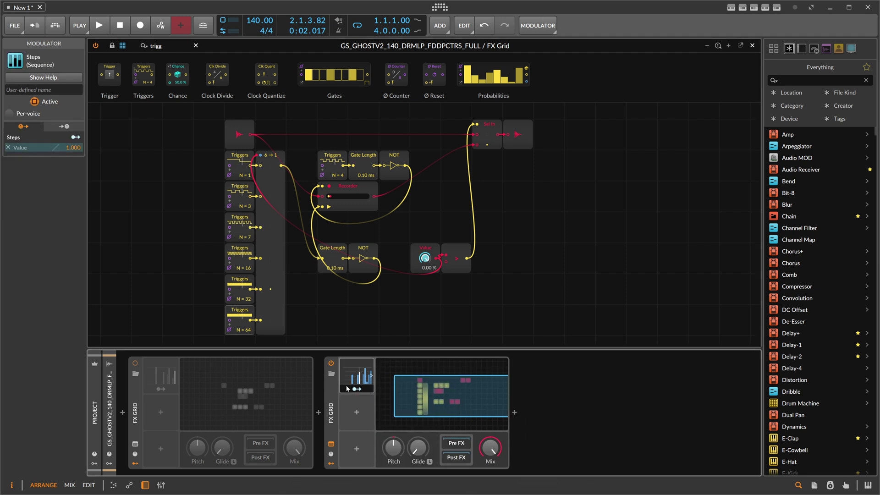
click(329, 412)
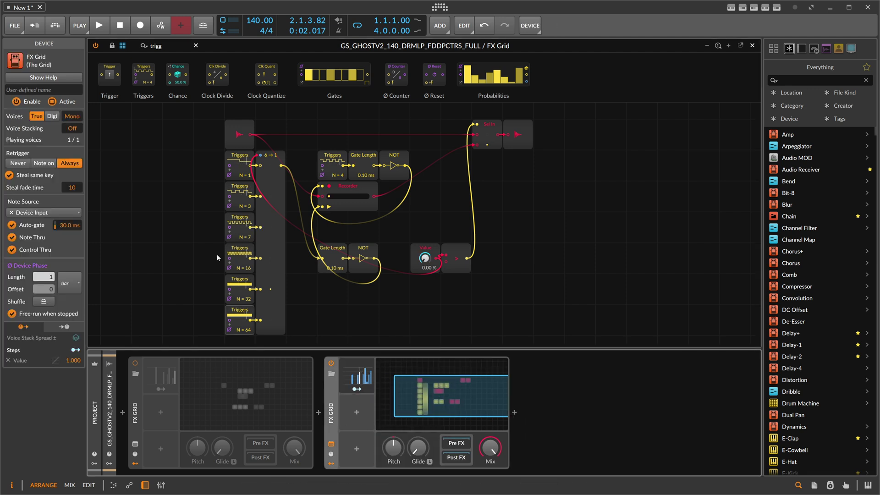
key(ctrl+d)
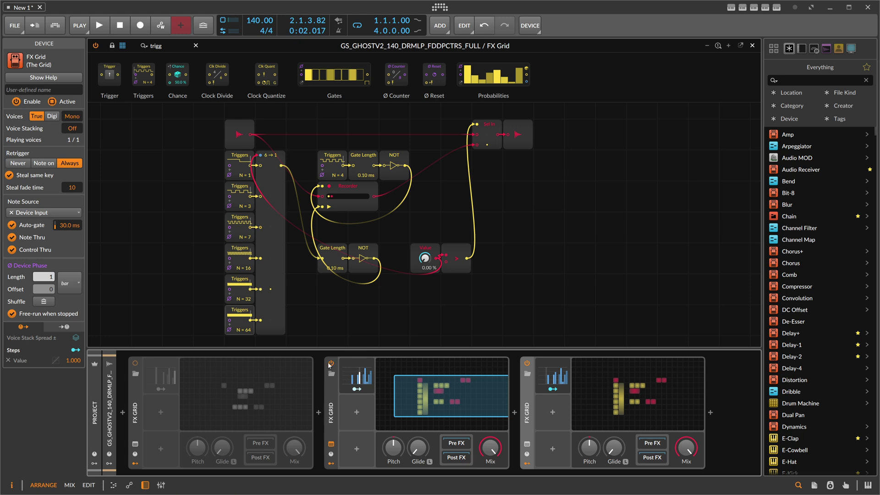
click(330, 364)
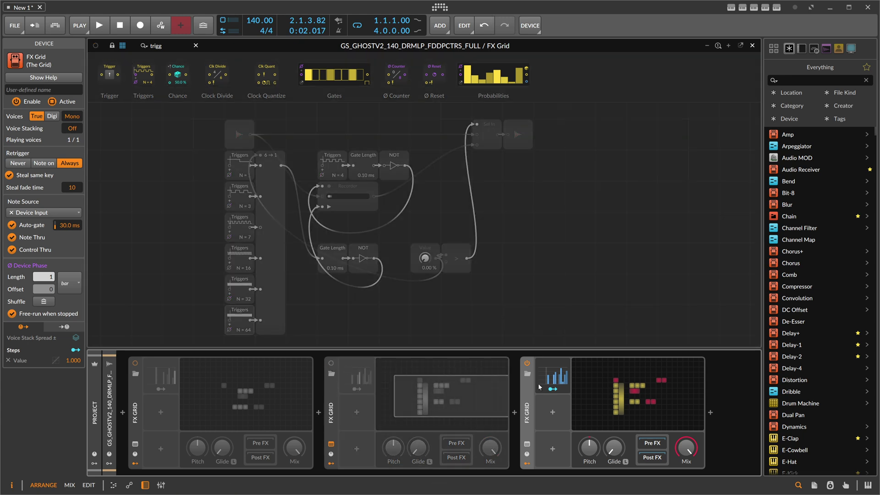
click(591, 390)
drag(403, 301, 380, 303)
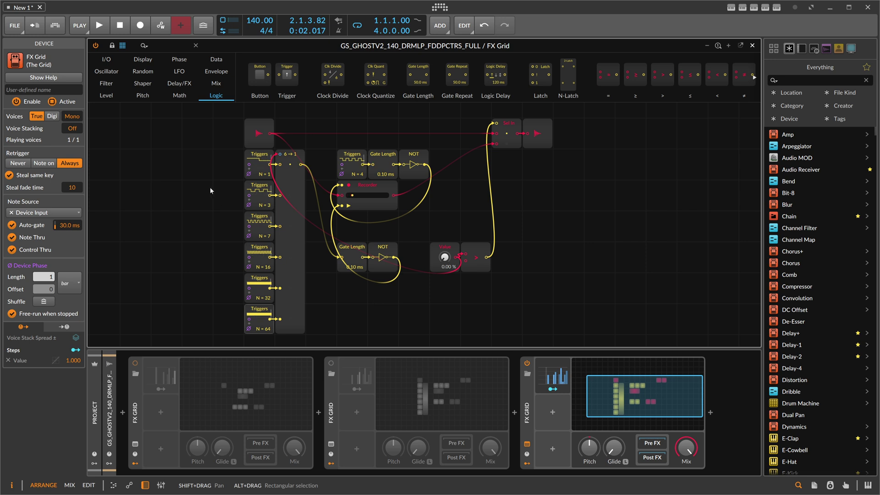
Step: Delete the six stacked Triggers modules feeding the Merge module
drag(230, 158, 260, 329)
key(Delete)
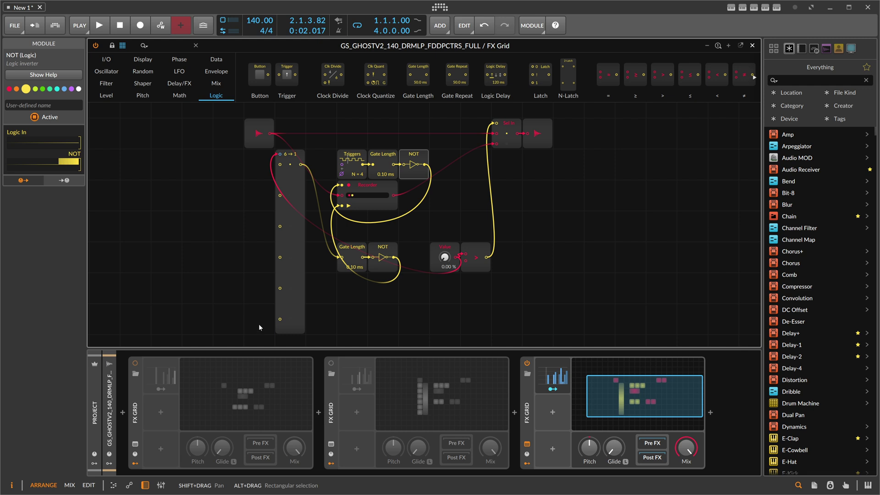
Step: Move the Merge module well below the other modules and place the lower Gate Length and NOT modules directly beside its output
scroll(280, 213, down, 2)
drag(293, 219, 297, 367)
drag(404, 232, 354, 184)
drag(344, 188, 321, 252)
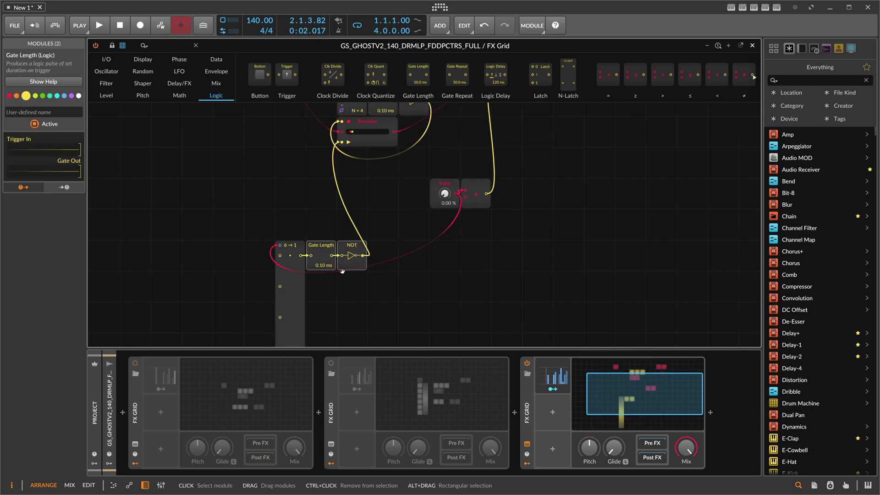
Step: Disconnect the Merge module from the lower Gate Length module and move Gate Length and NOT up, just below the Recorder
double_click(311, 255)
drag(381, 271, 327, 250)
drag(323, 249, 321, 189)
drag(252, 170, 338, 235)
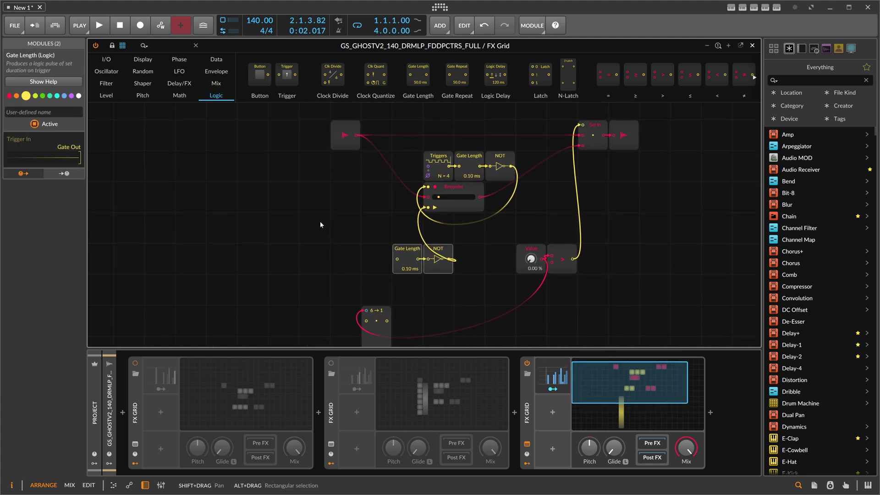
Step: Add a Ø Scaler module on the same row as the lower Gate Length module, well before its input
click(168, 44)
text(scal)
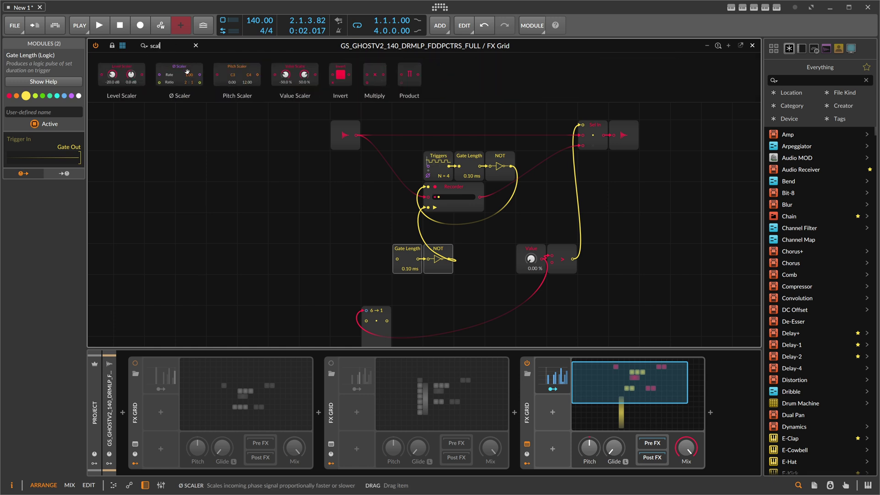
drag(179, 75, 268, 247)
drag(203, 240, 218, 228)
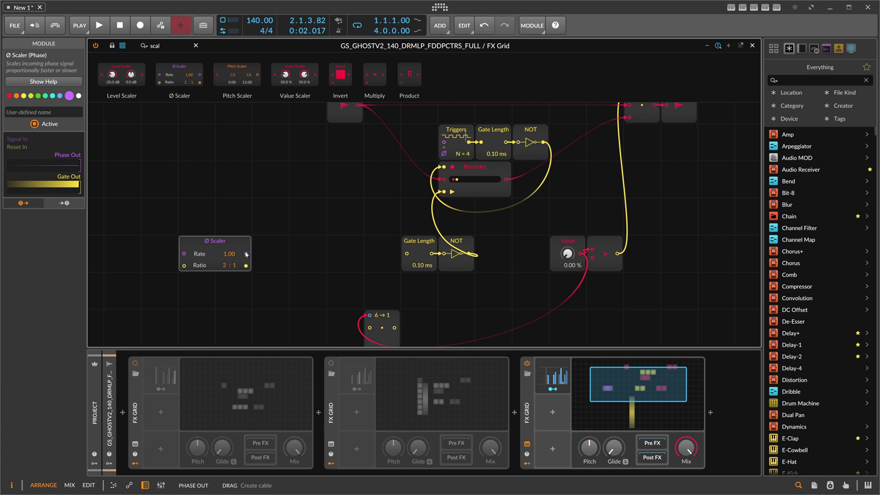
drag(222, 224, 261, 223)
Step: Add a Phase In module feeding the Ø Scaler's input and set the scaler's ratio to 1:1
drag(163, 45, 94, 45)
text(phase)
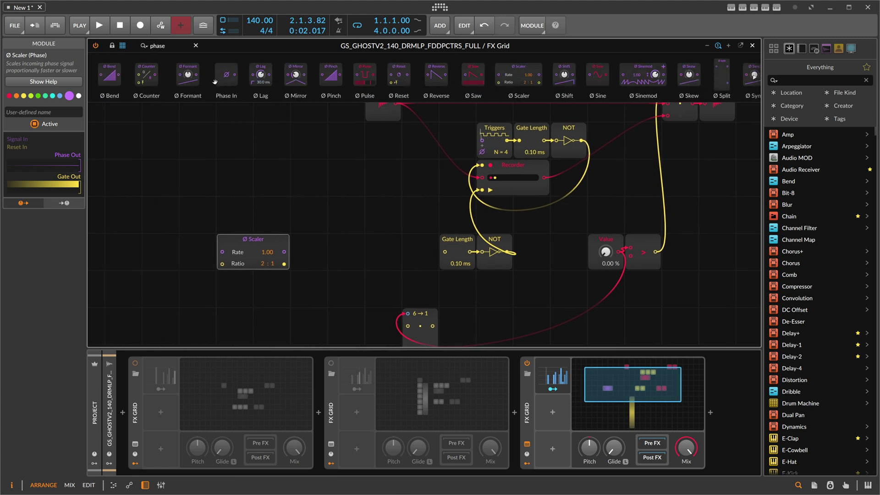
drag(227, 75, 198, 252)
drag(263, 264, 260, 269)
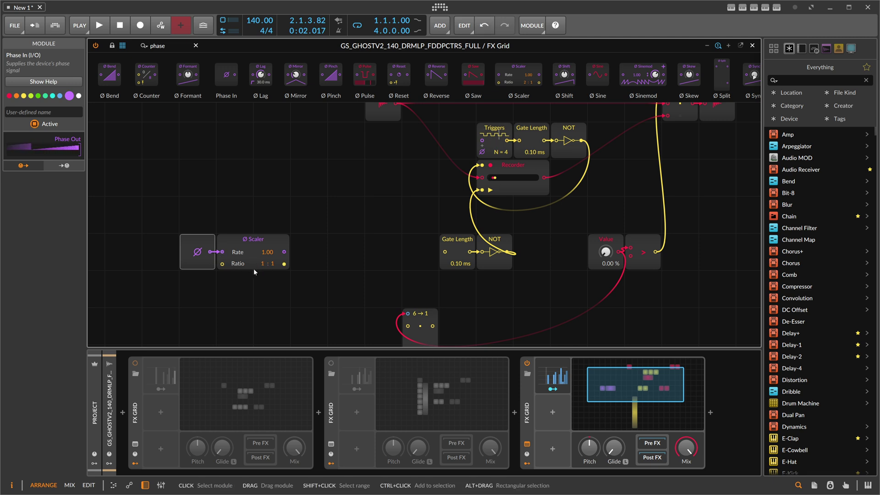
drag(264, 266, 265, 265)
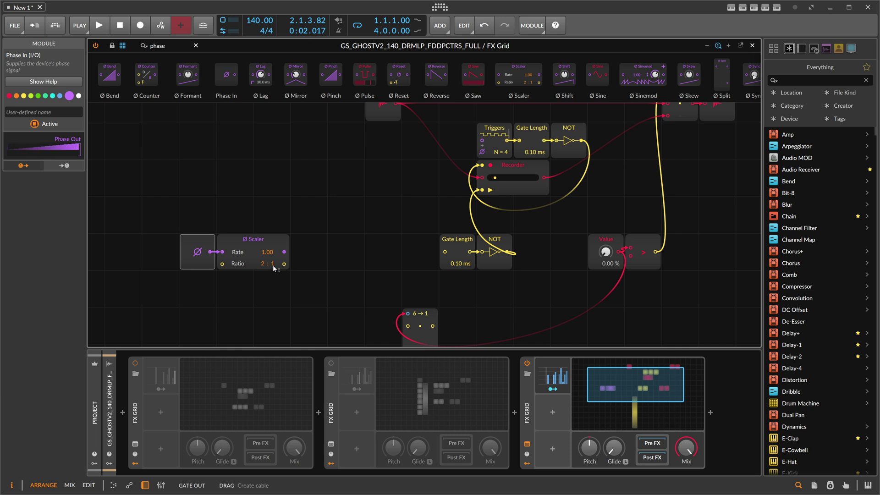
drag(264, 265, 264, 274)
Step: Add an equals comparator beneath Phase In, fed by its phase signal and driving the Ø Scaler's reset input
drag(166, 46, 129, 46)
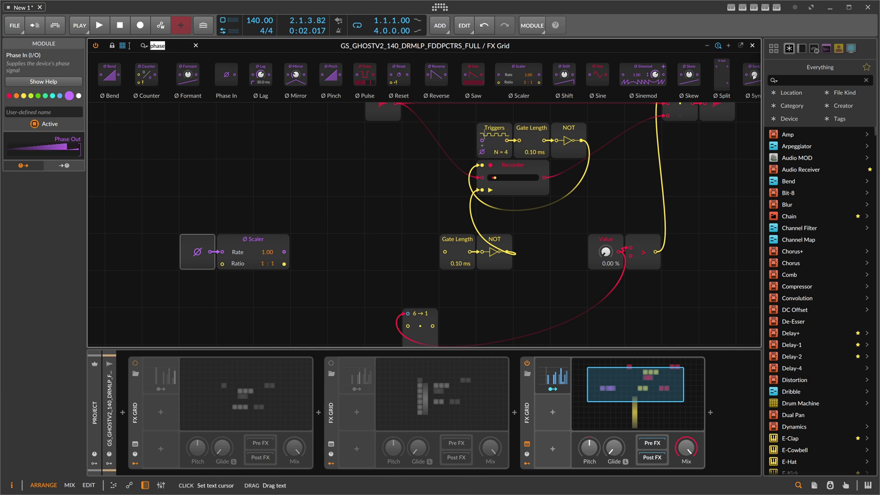
key(BackSpace)
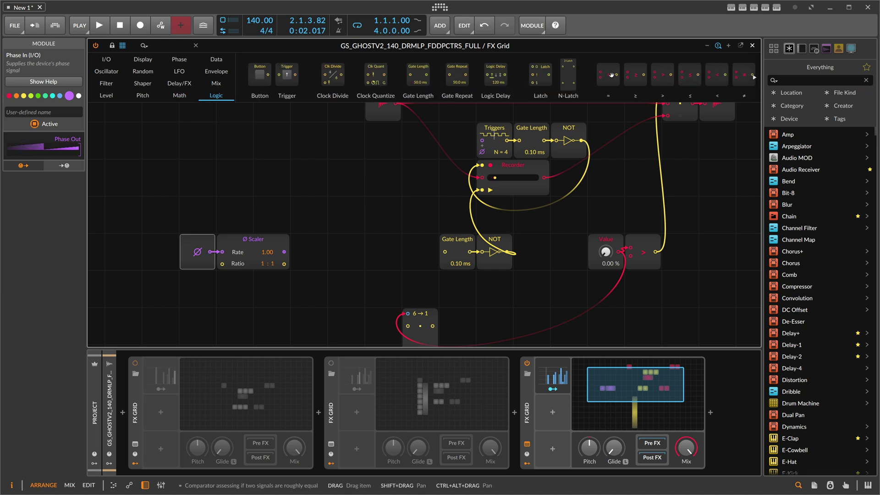
drag(612, 75, 223, 264)
click(241, 263)
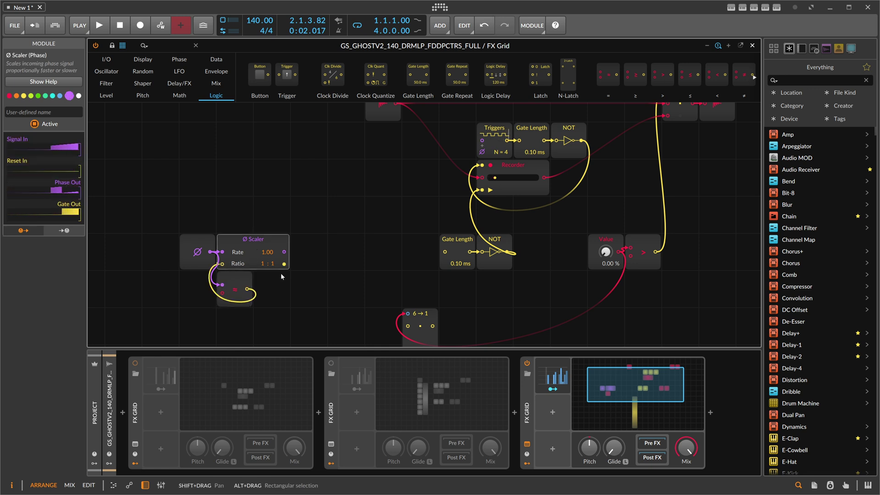
click(244, 275)
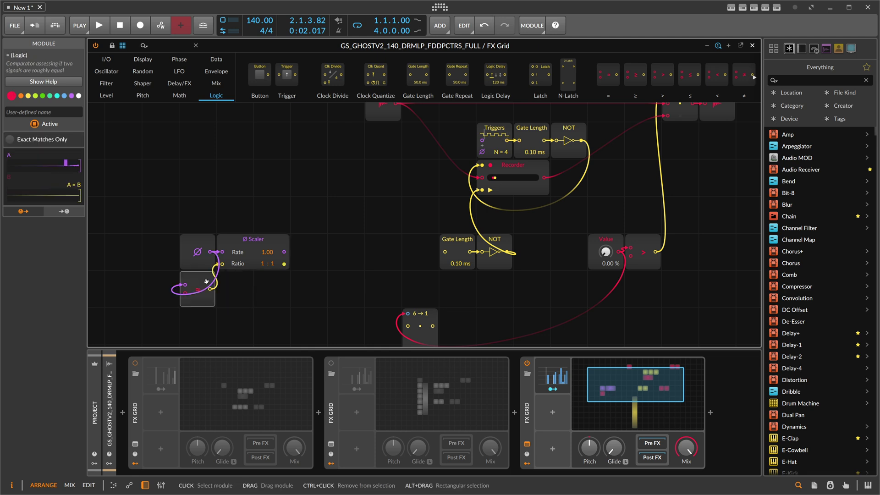
drag(305, 227, 272, 178)
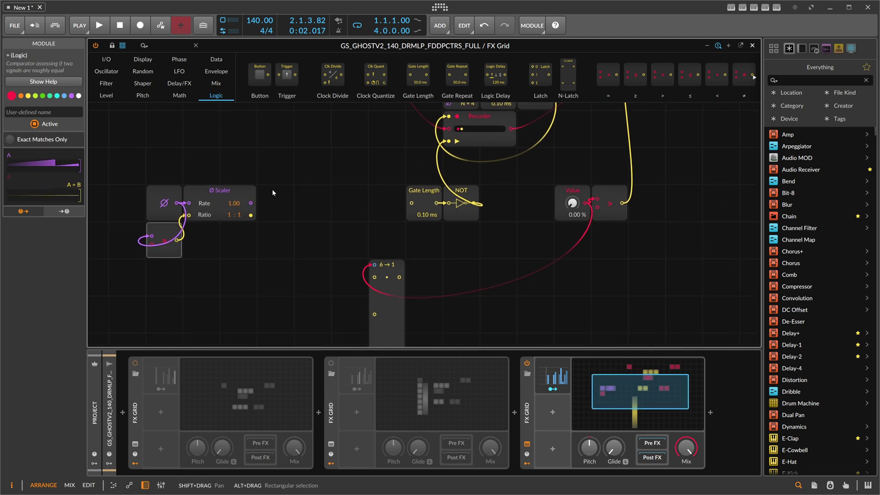
mouse_move(235, 212)
mouse_down()
mouse_move(235, 222)
mouse_move(229, 215)
mouse_up()
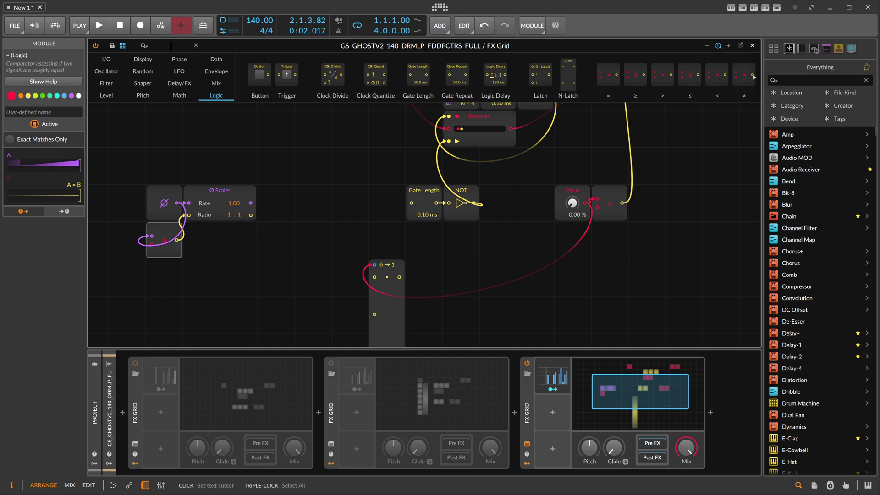
Step: Add a Constant module with the value 1.00 at the Merge module's first signal input
text(con)
drag(112, 75, 340, 265)
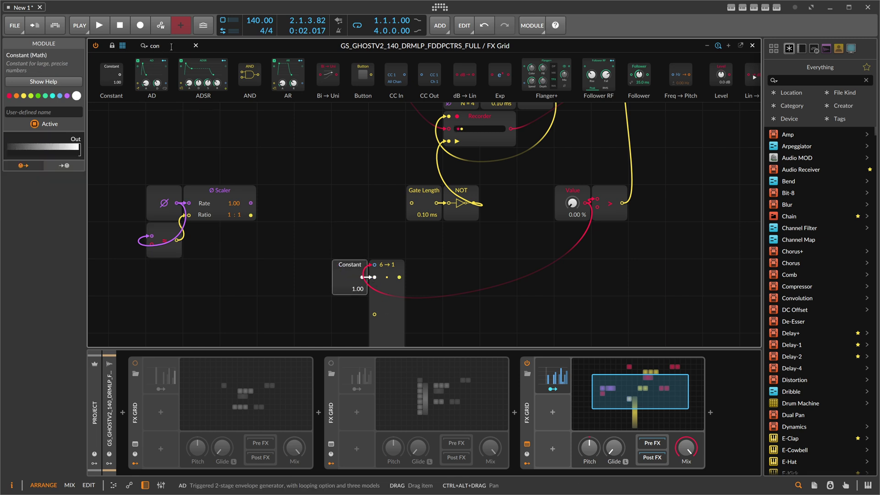
Step: Add a Modulator Out at the Merge module's output and map it to the Ø Scaler's ratio numerator, with the numerator's base value at 0
key(BackSpace)
key(BackSpace)
key(BackSpace)
text(modu)
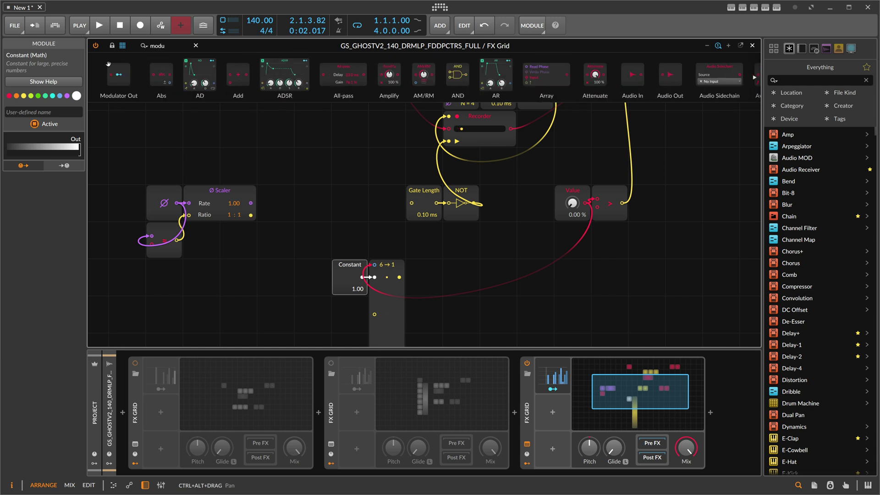
drag(118, 74, 407, 272)
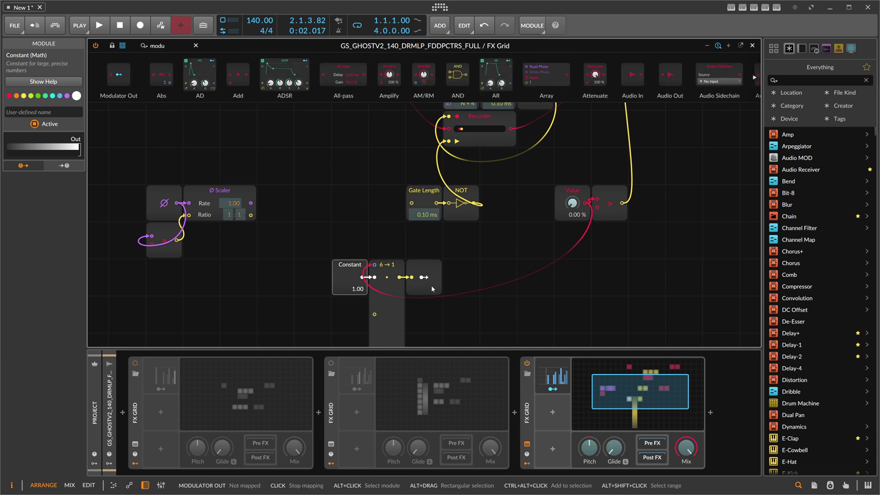
drag(229, 216, 229, 210)
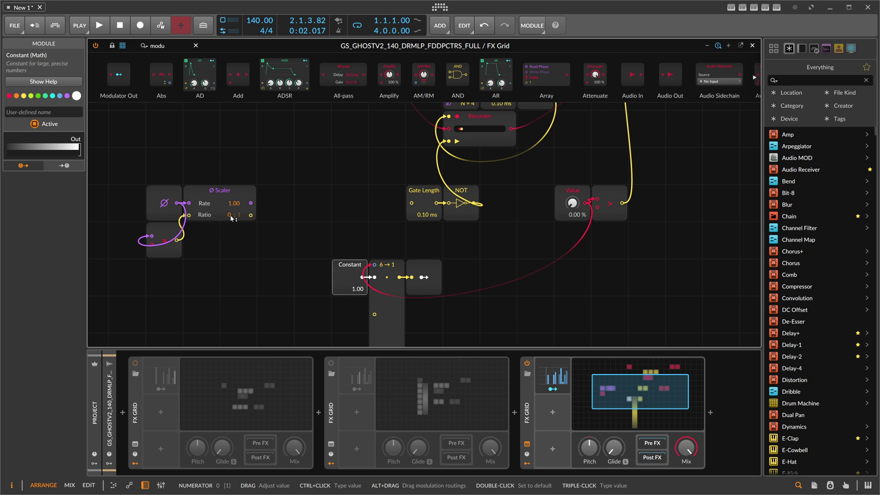
Step: Duplicate the Constant twice for the Merge module's second and third inputs, with values 4 and 8
key(ctrl+d)
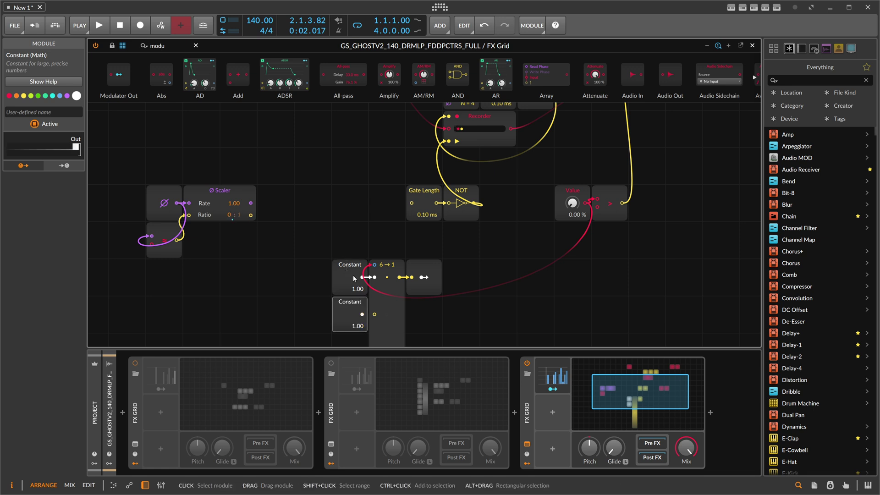
drag(362, 314, 374, 315)
double_click(354, 325)
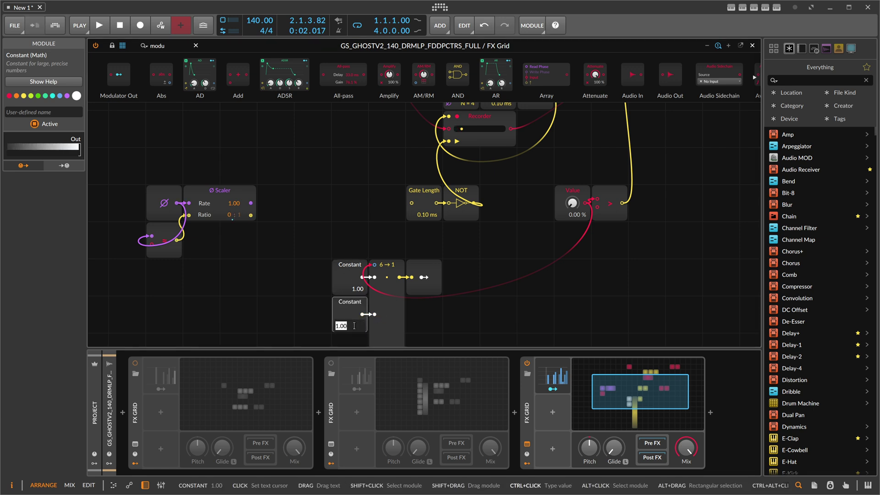
text(4)
key(Return)
scroll(351, 307, down, 3)
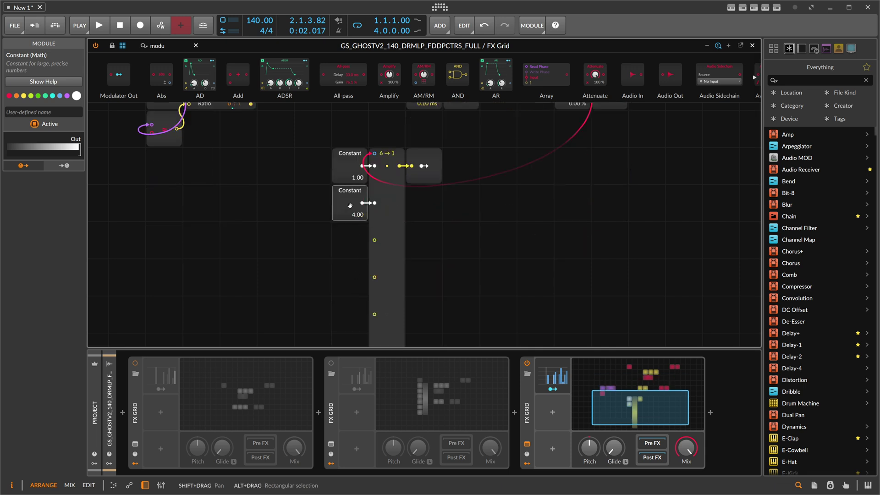
key(ctrl+d)
double_click(356, 251)
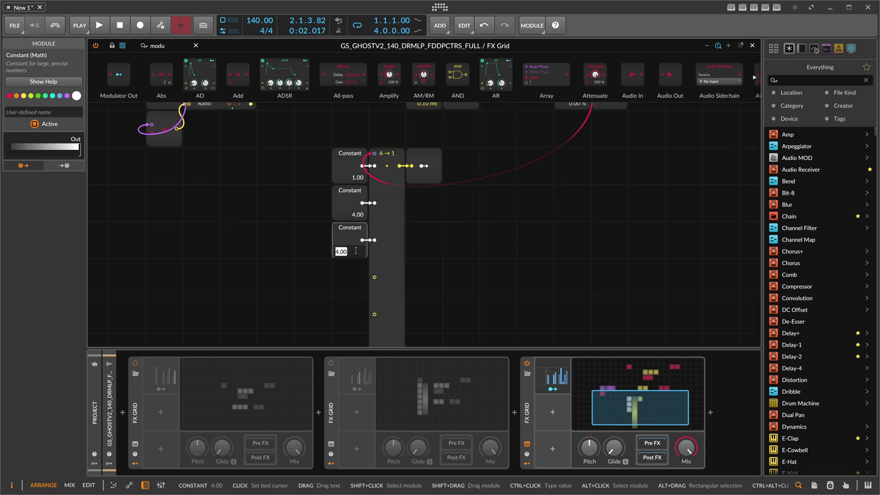
text(8)
key(Return)
Step: Duplicate the Constant for the Merge module's fourth and fifth inputs, with values 16 and 32
key(ctrl+d)
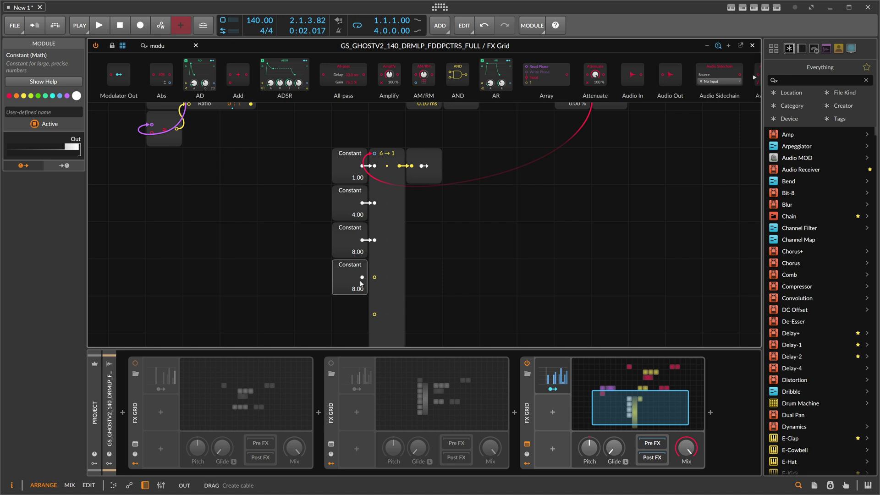
double_click(360, 289)
text(16)
key(Return)
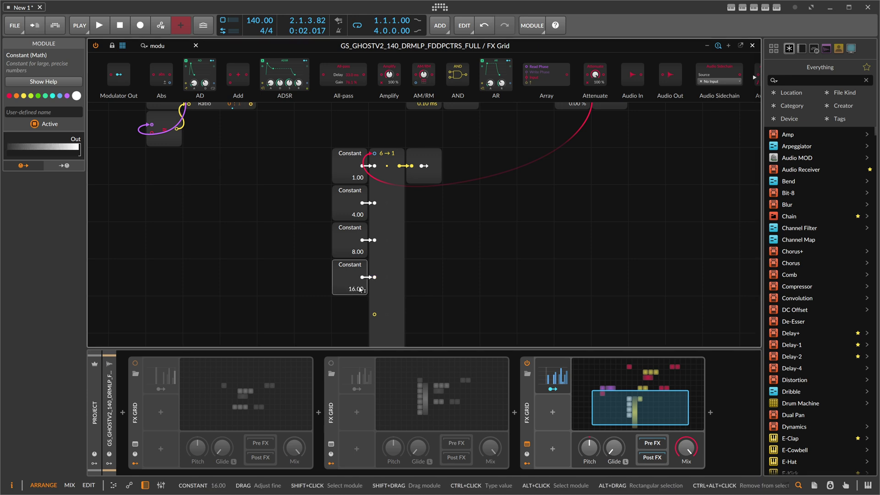
key(ctrl+d)
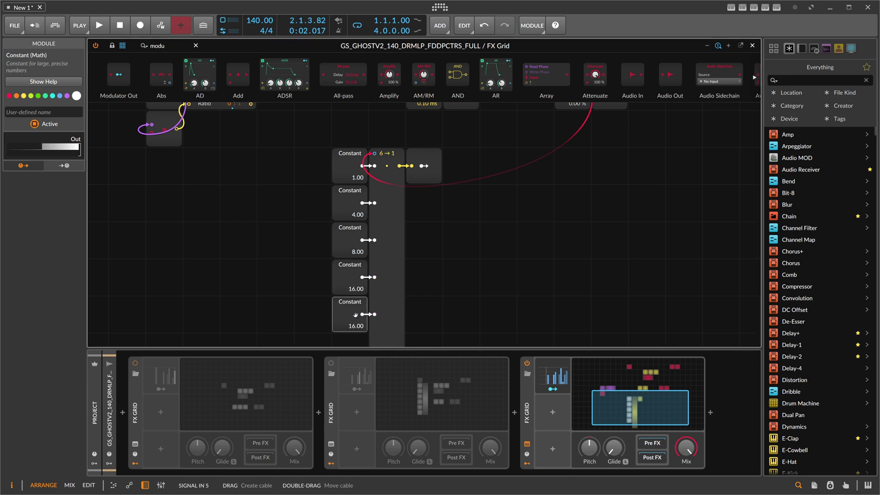
key(Escape)
double_click(353, 325)
text(32)
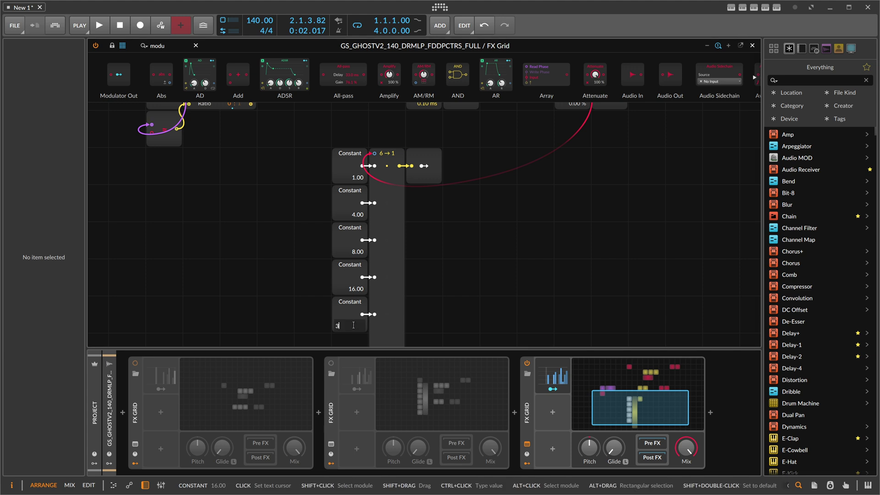
key(Return)
Step: Duplicate the last Constant for the Merge module's sixth input and set it to 64
scroll(352, 317, down, 3)
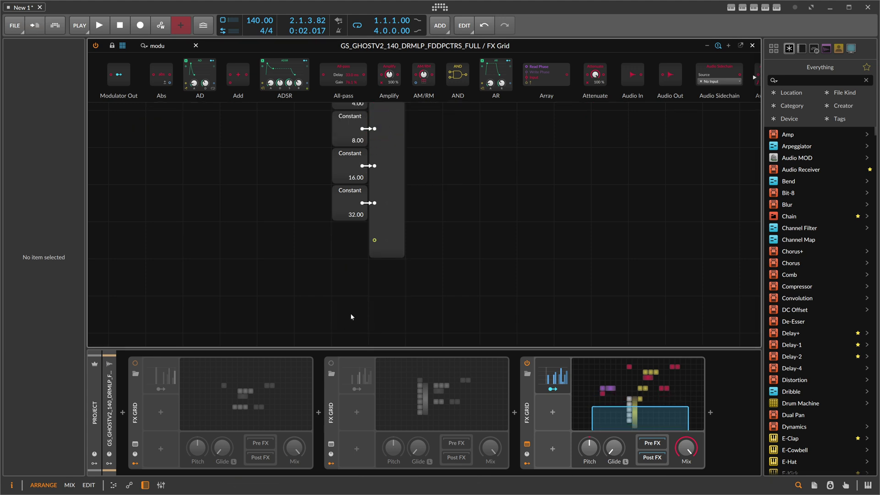
click(350, 213)
key(ctrl+d)
double_click(354, 250)
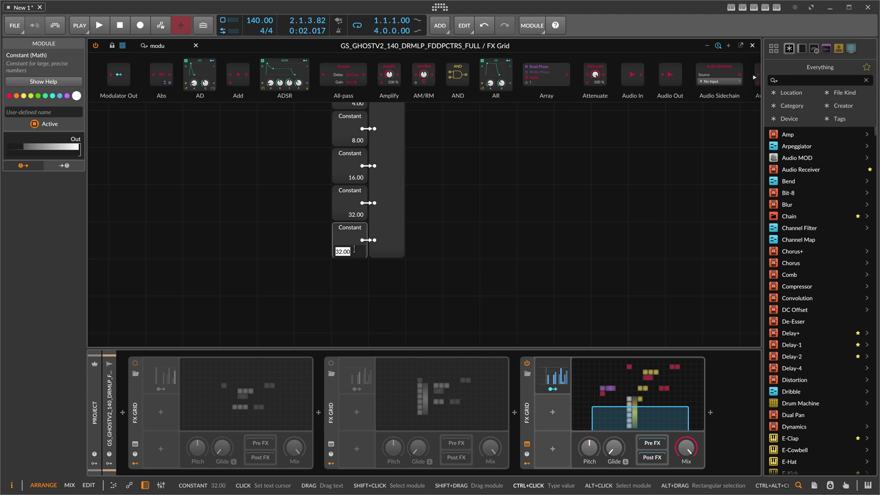
text(64)
key(Return)
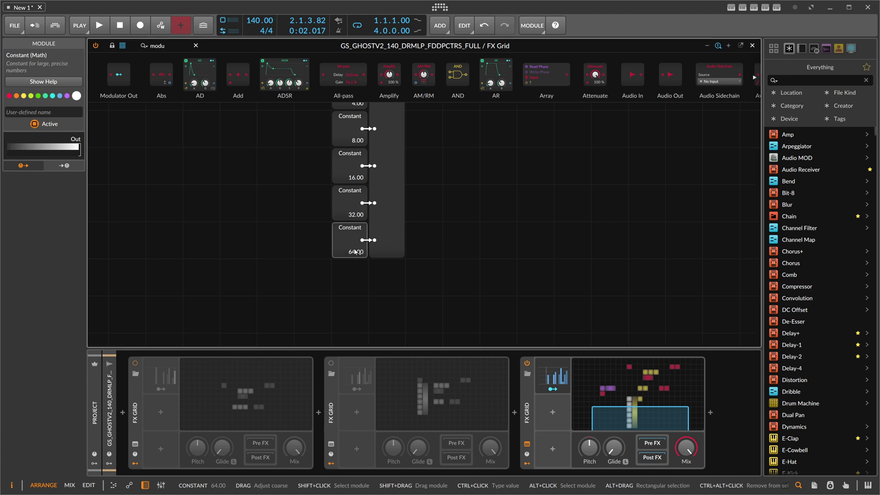
Step: Examine the Value module, the stacked Constants feeding Merge, and the Modulator Out's mapping to the scaler's numerator
scroll(382, 225, up, 5)
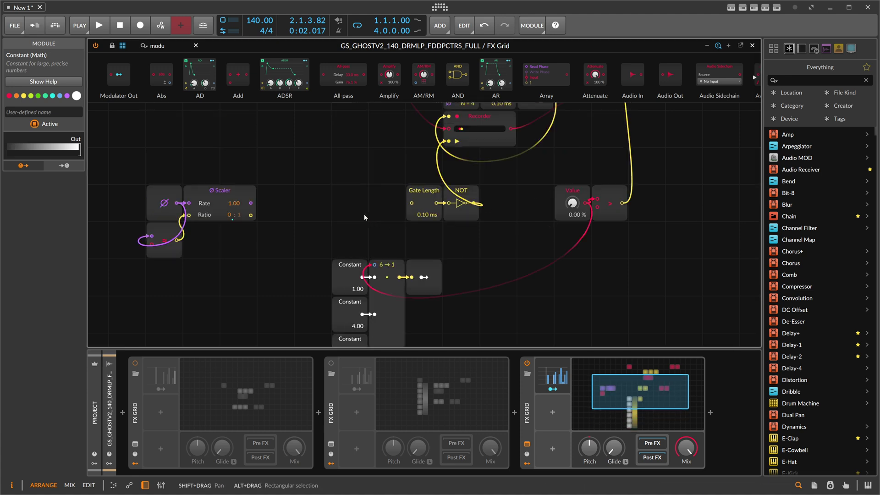
scroll(343, 228, down, 2)
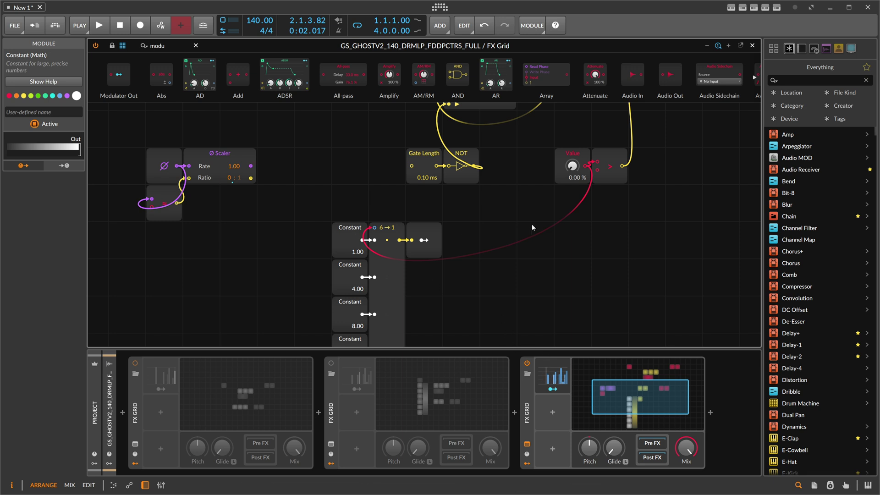
click(570, 153)
scroll(382, 229, down, 1)
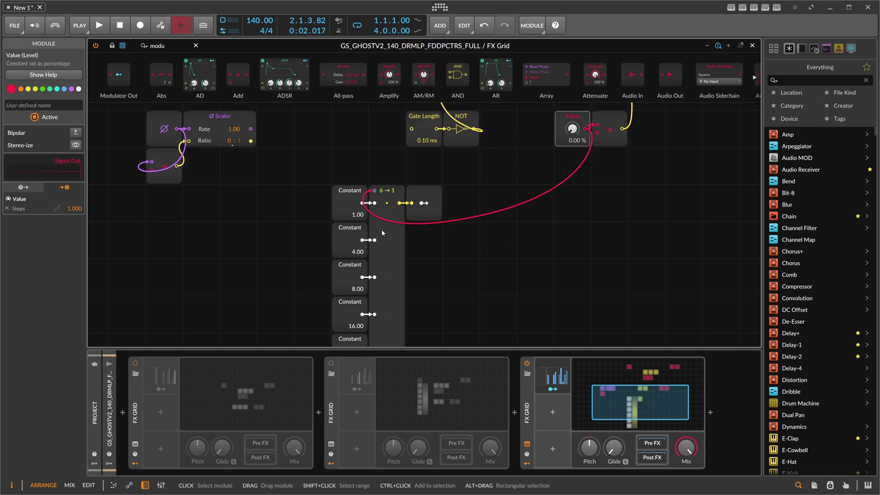
click(350, 234)
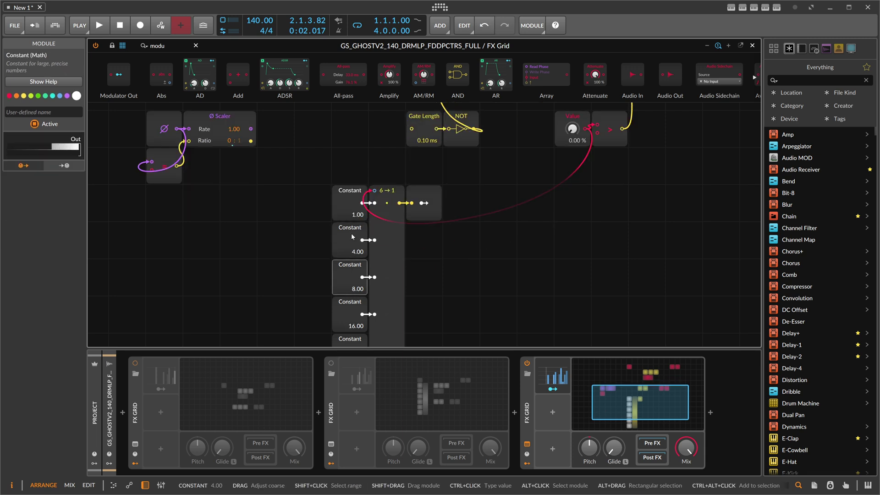
scroll(380, 214, up, 1)
click(420, 231)
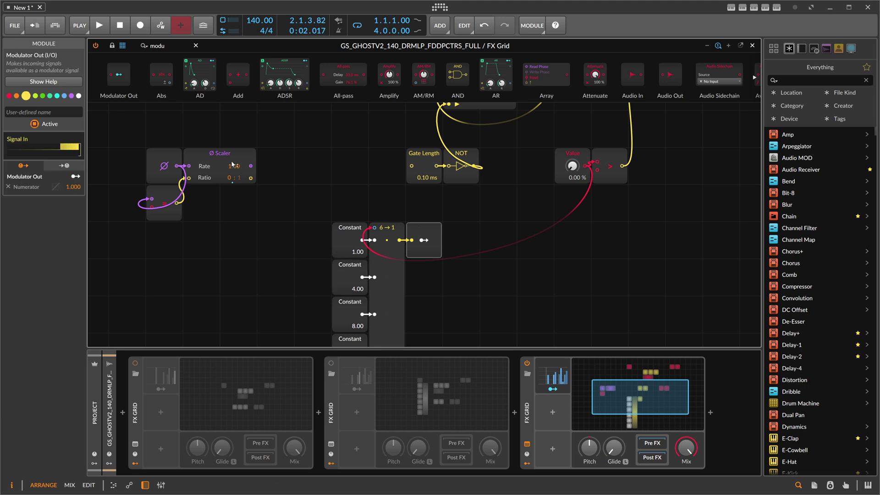
scroll(234, 180, up, 2)
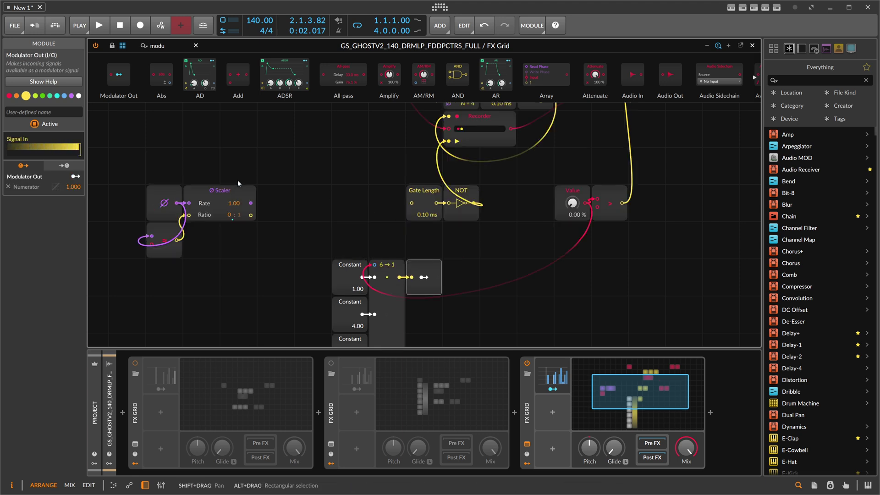
Step: Connect the Ø Scaler's gate output to the lower Gate Length module's input and start playback to hear the effect
drag(251, 215, 412, 203)
key(space)
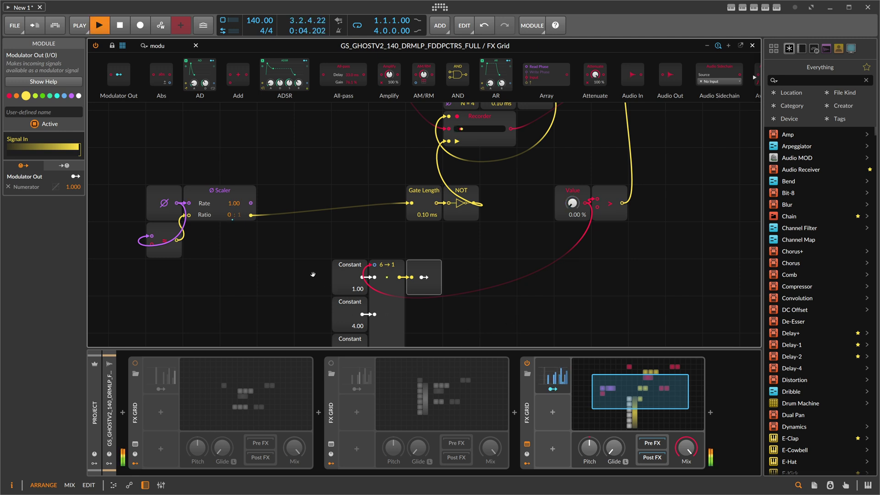
drag(312, 275, 302, 257)
scroll(301, 257, down, 3)
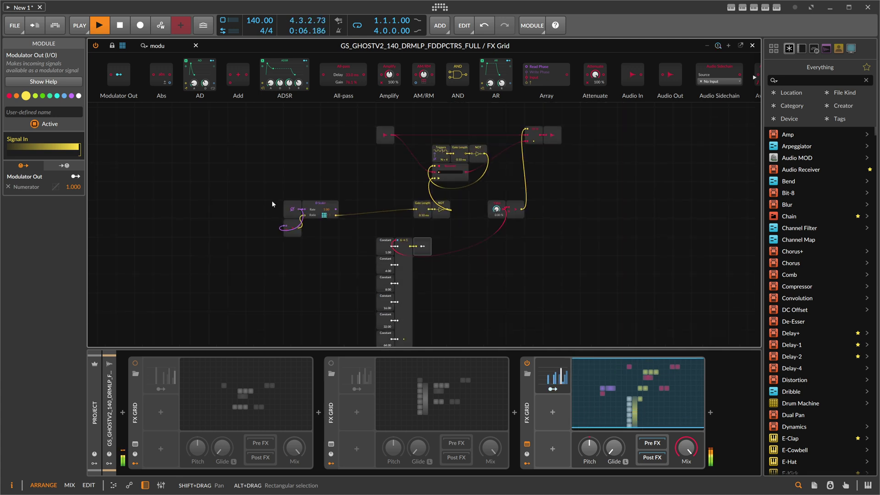
Step: Move the Ø Scaler group up and the Constants, Merge and Modulator Out group closer to the main patch, and stop playback
drag(253, 194, 337, 243)
drag(303, 220, 285, 165)
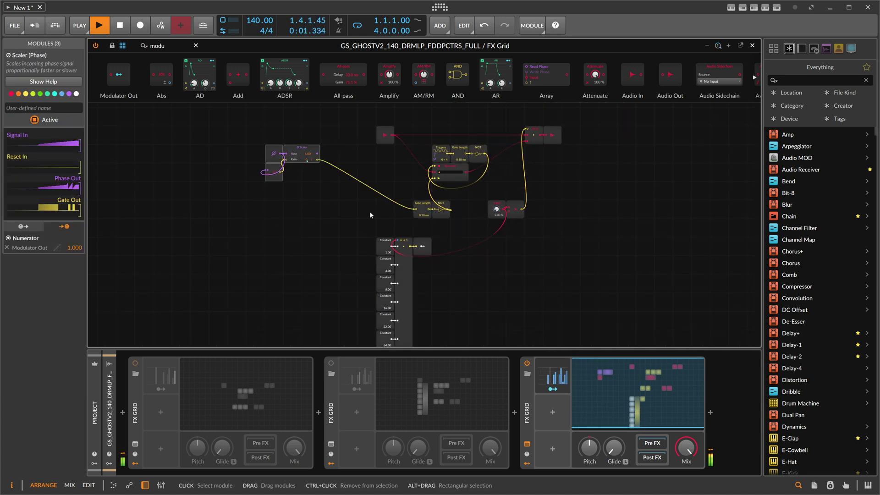
drag(340, 237, 428, 337)
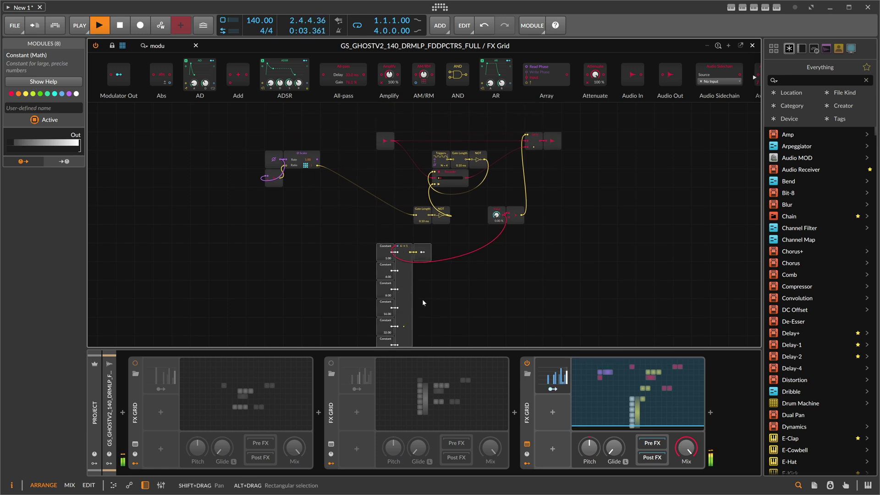
drag(403, 290, 361, 228)
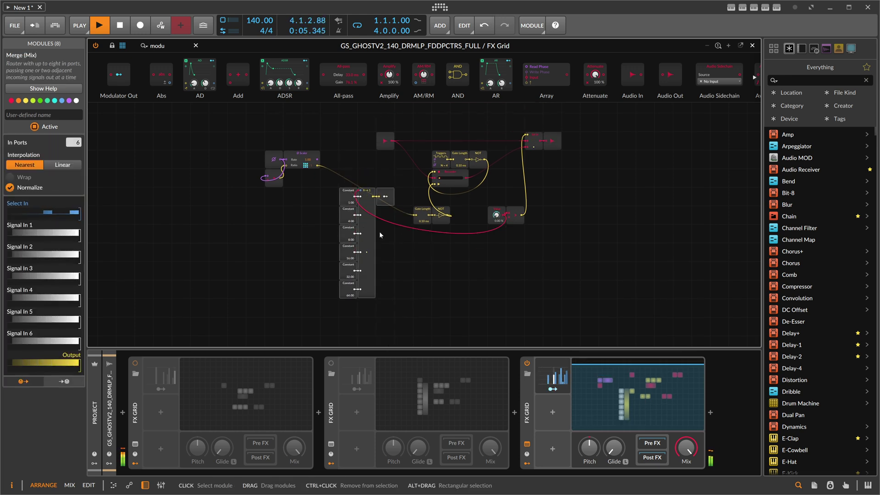
key(plus)
key(plus)
key(minus)
drag(454, 257, 435, 271)
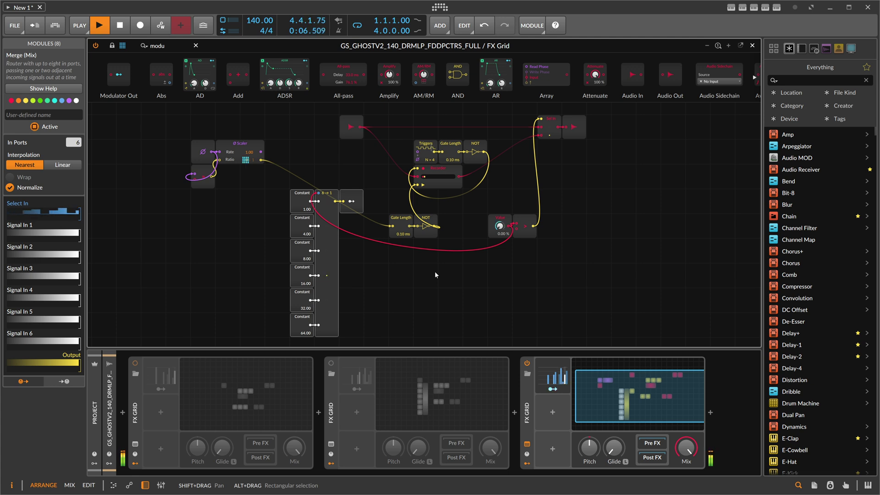
key(space)
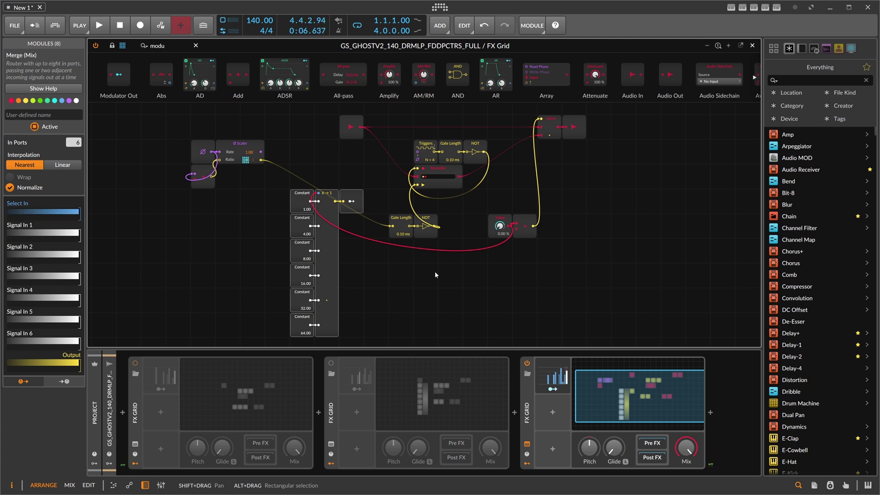
Step: Find the Curves LFO module and place it directly below the Ø Scaler group
click(263, 150)
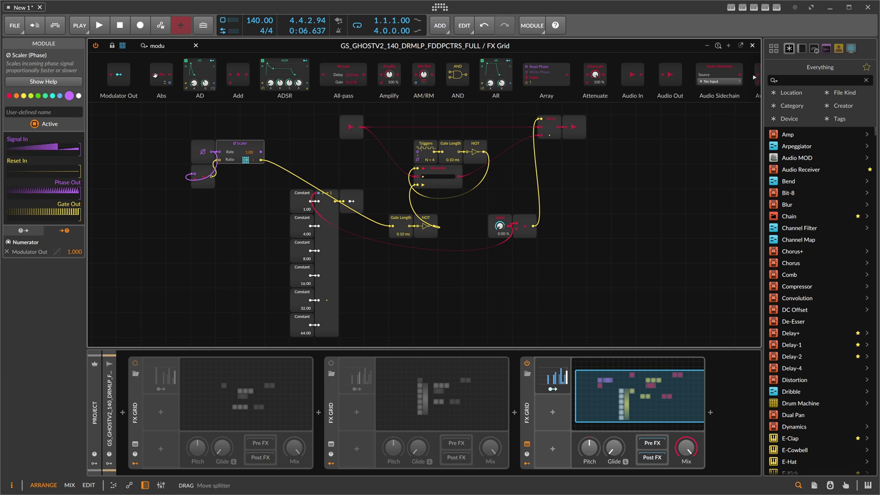
drag(165, 46, 100, 55)
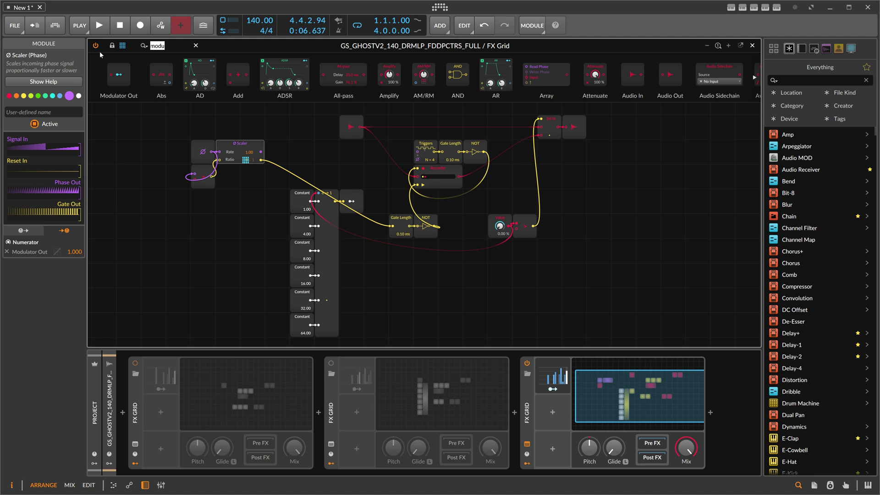
text(cur)
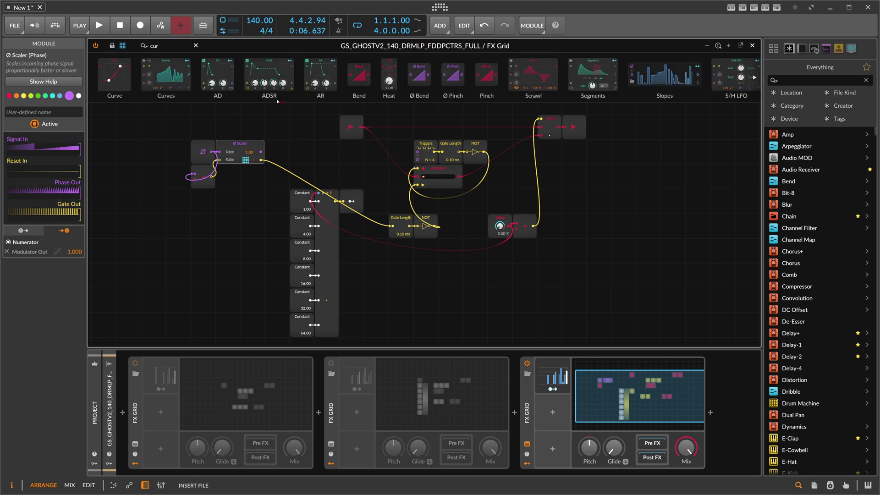
drag(277, 102, 564, 175)
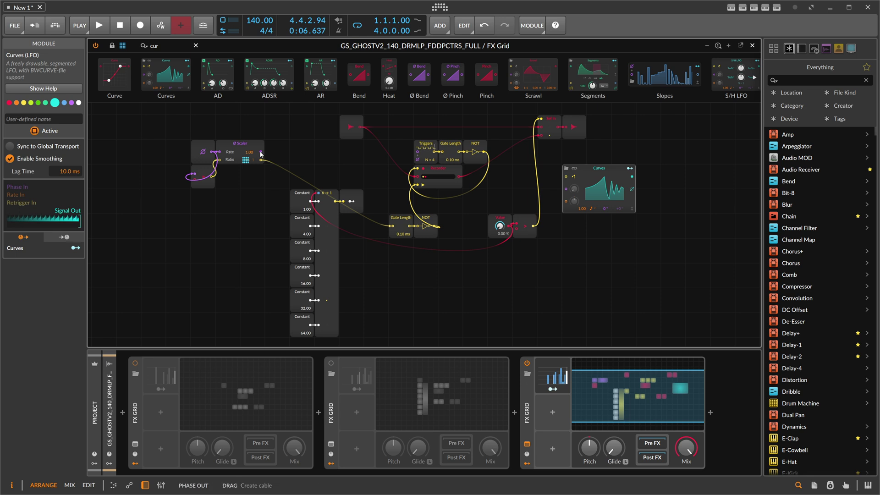
drag(609, 179, 233, 217)
key(plus)
shift+drag(191, 174, 286, 210)
Step: Set Curves to Hold, feed its phase input from the Ø Scaler's phase output, and set the phase modulation amount to 1.00
click(262, 273)
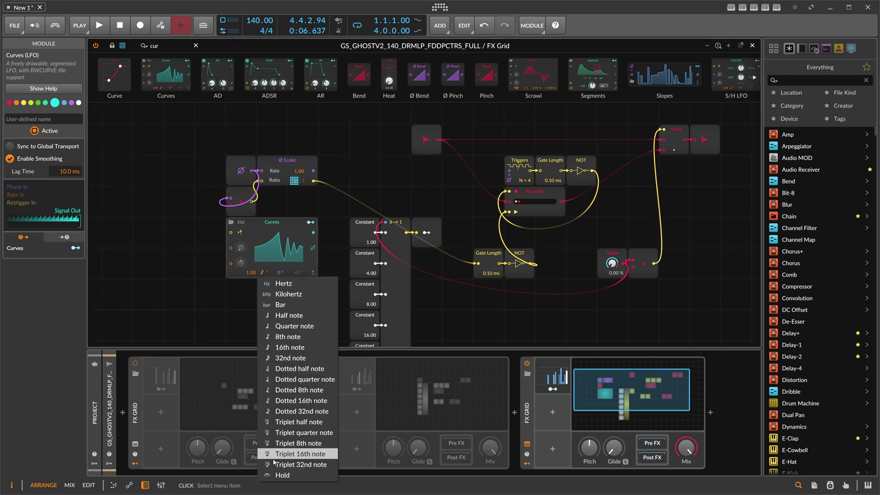
click(272, 478)
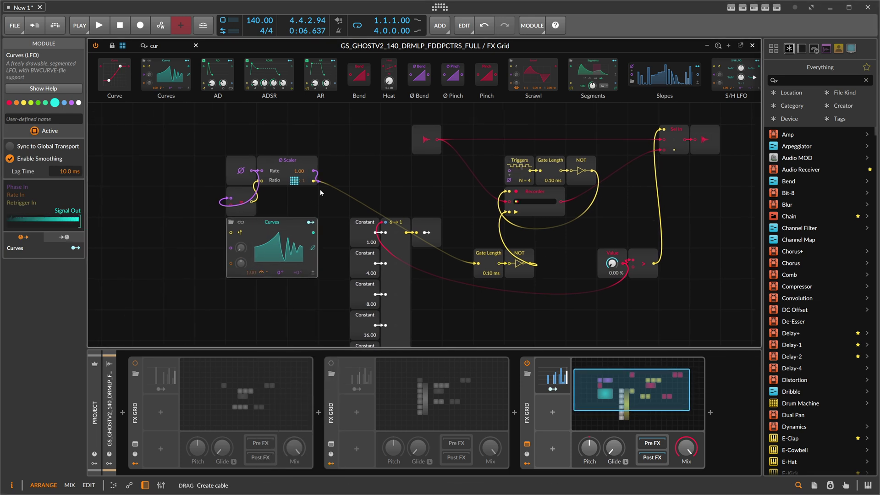
drag(321, 193, 230, 248)
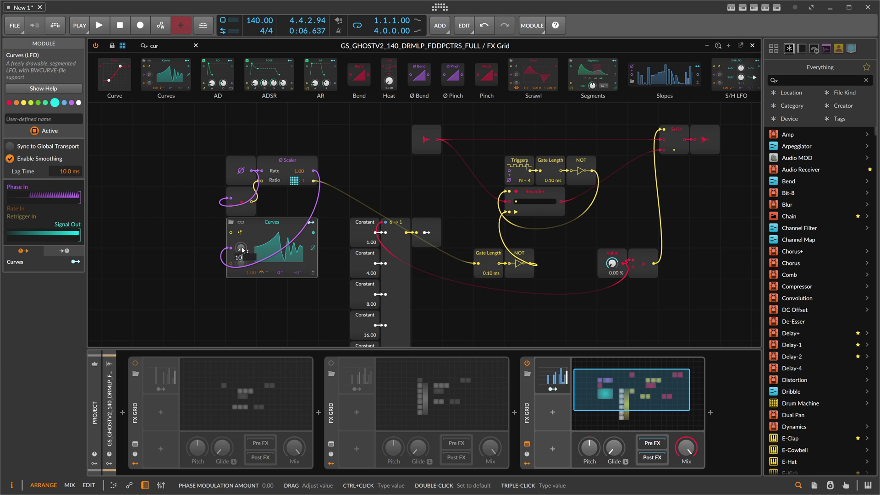
drag(241, 248, 241, 229)
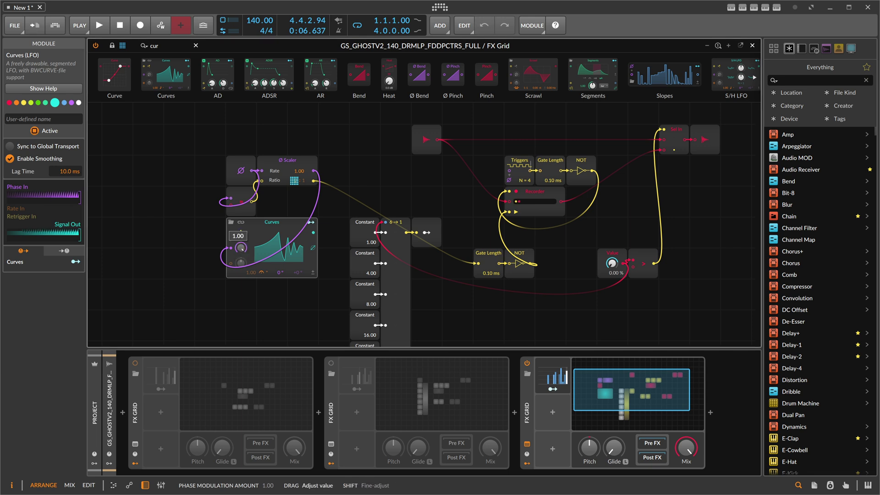
Step: Reset the Curves shape and bend its two segments outward into a rounded hump peaking in the centre
click(284, 248)
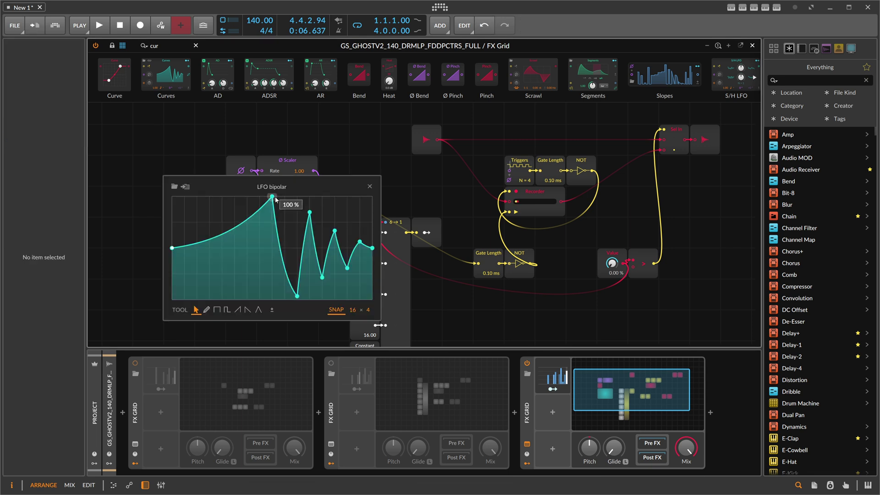
right_click(251, 224)
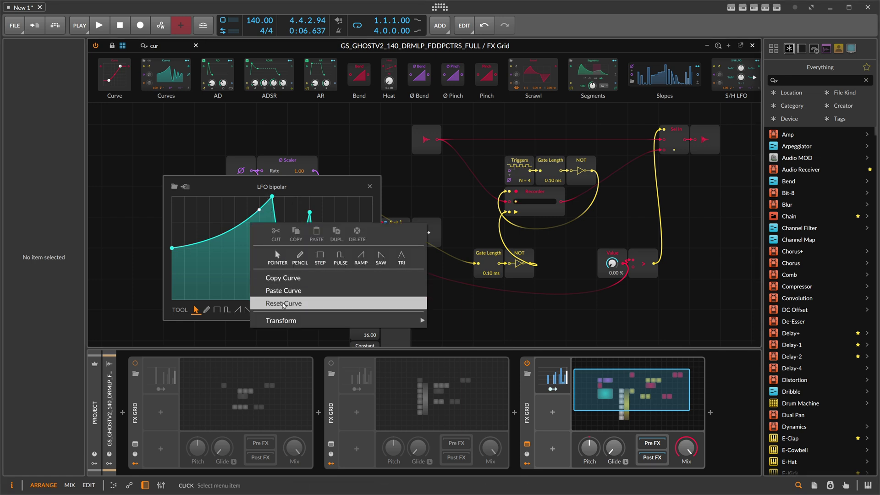
click(275, 303)
alt+drag(233, 235, 301, 201)
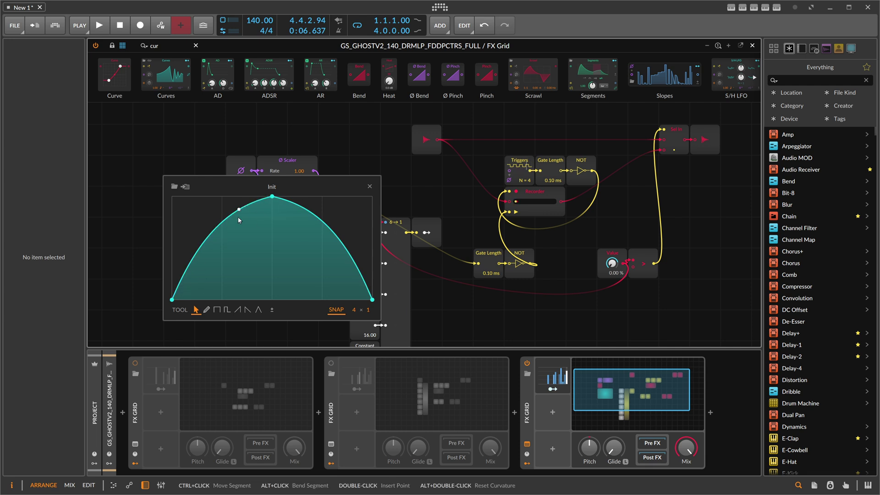
click(369, 186)
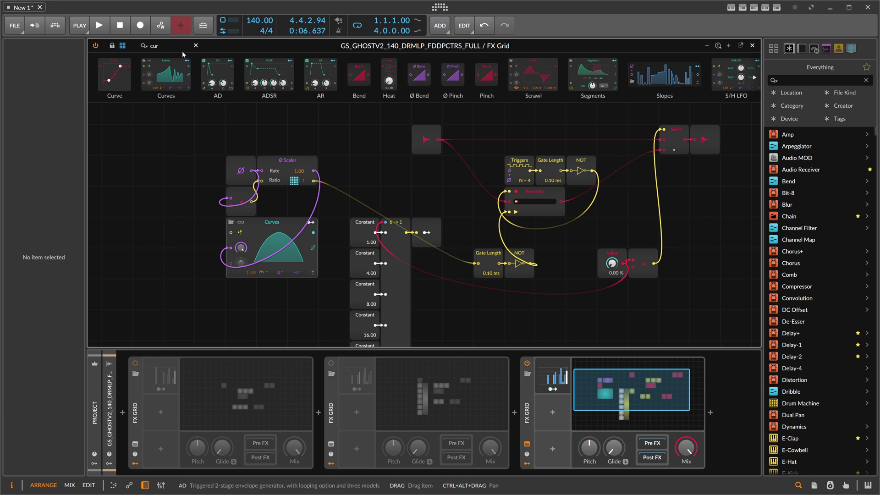
Step: Insert a Multiply module after the Recorder's output and connect the Curves signal output to its second input
double_click(154, 46)
text(mul)
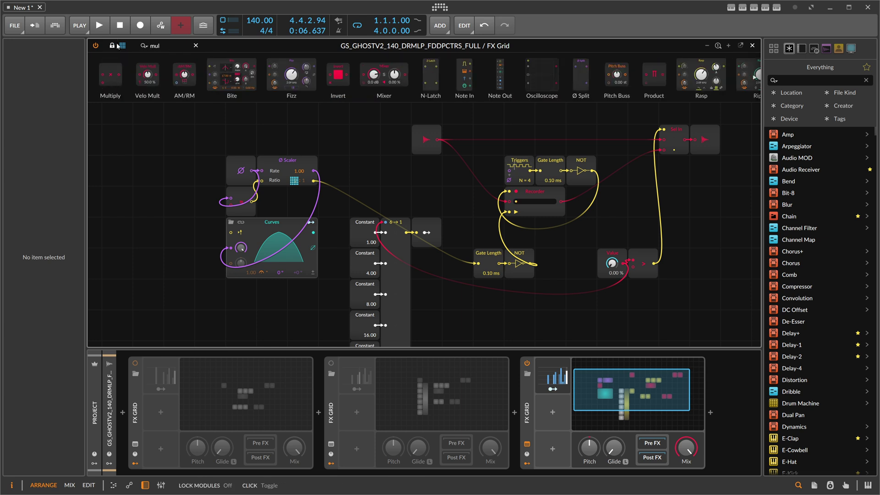
drag(311, 105, 575, 202)
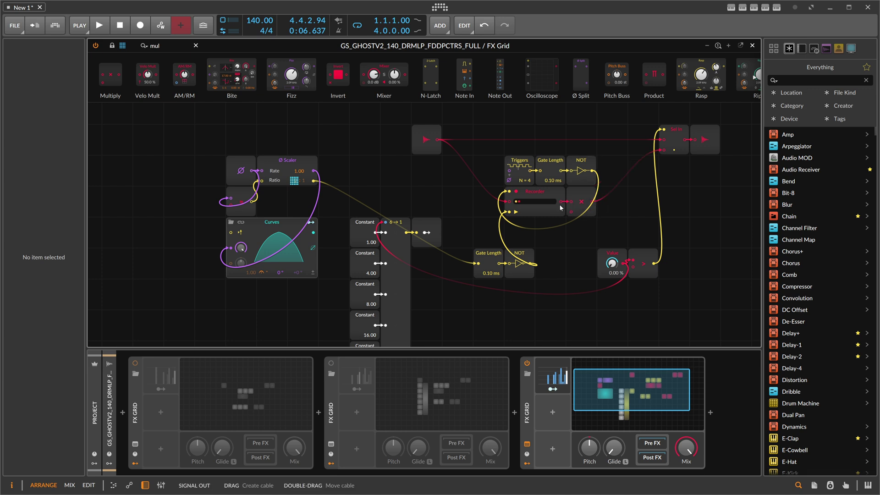
drag(313, 232, 571, 212)
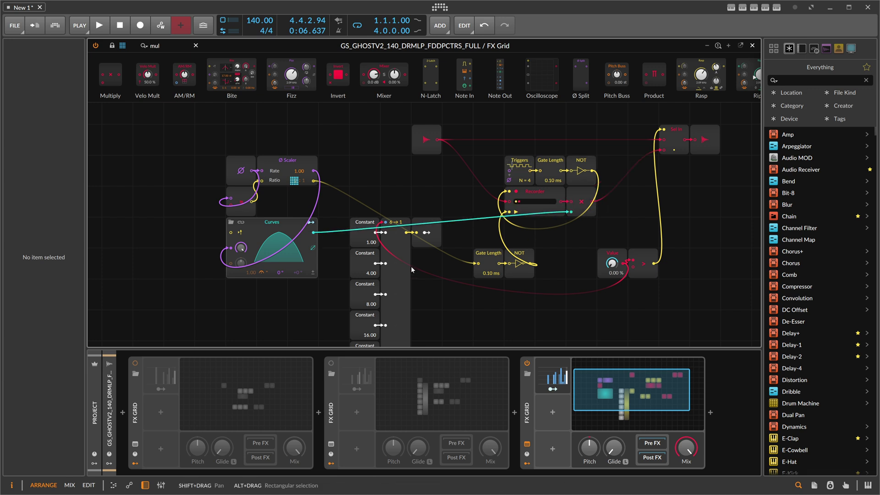
Step: Try a two-peak shape in Curves during playback, with a narrow early peak at 100% and a wider second peak at 63.7%
click(286, 243)
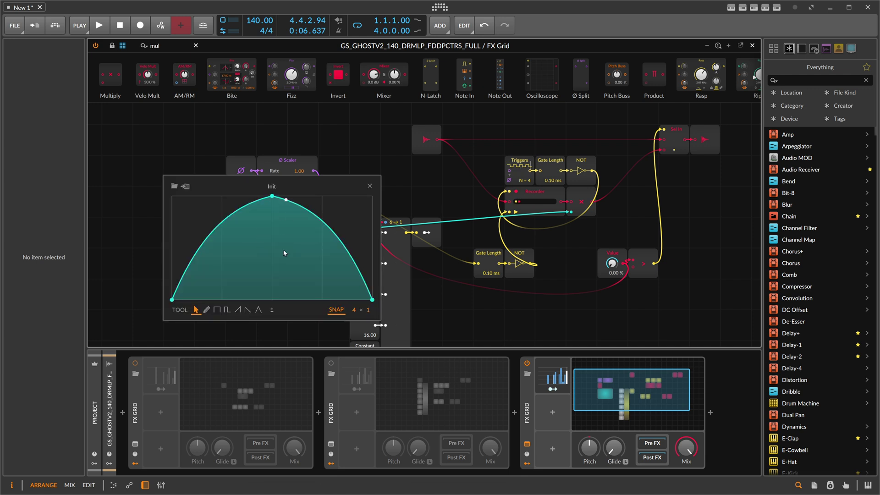
key(space)
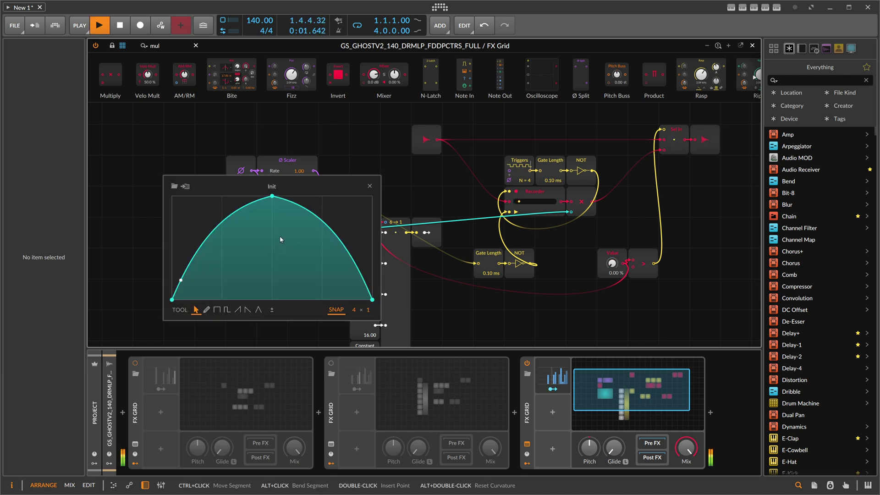
drag(272, 197, 279, 234)
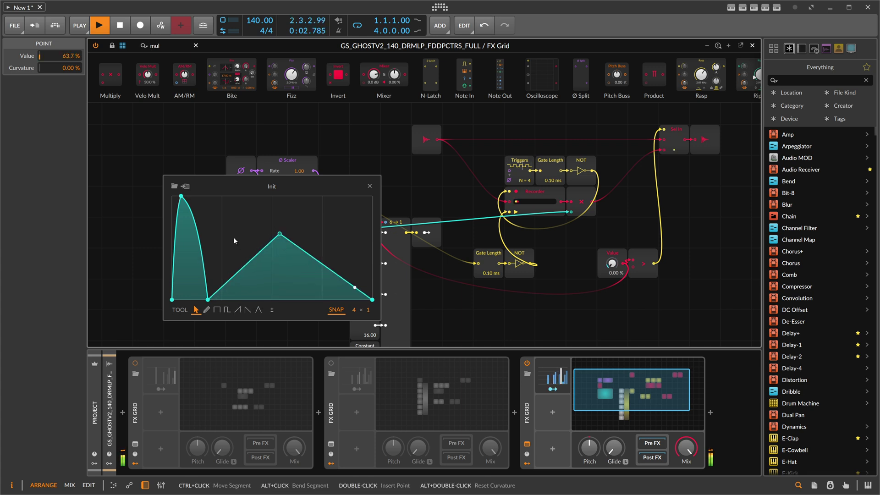
drag(181, 196, 194, 197)
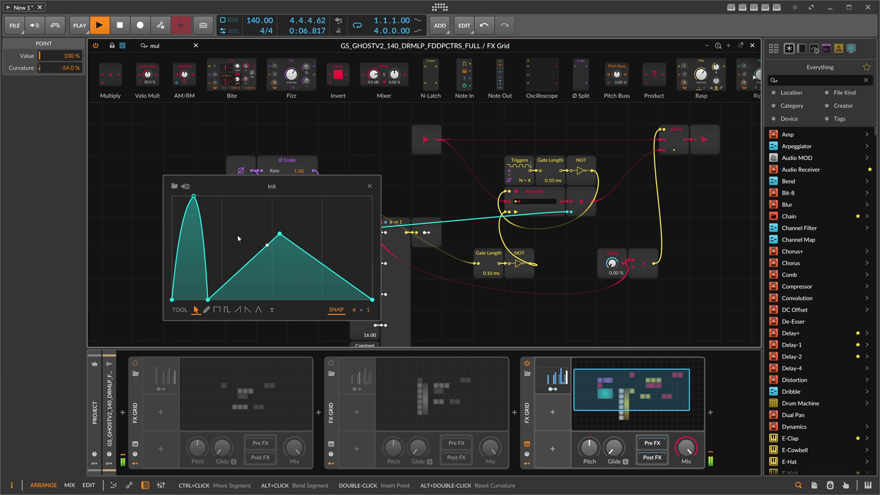
key(space)
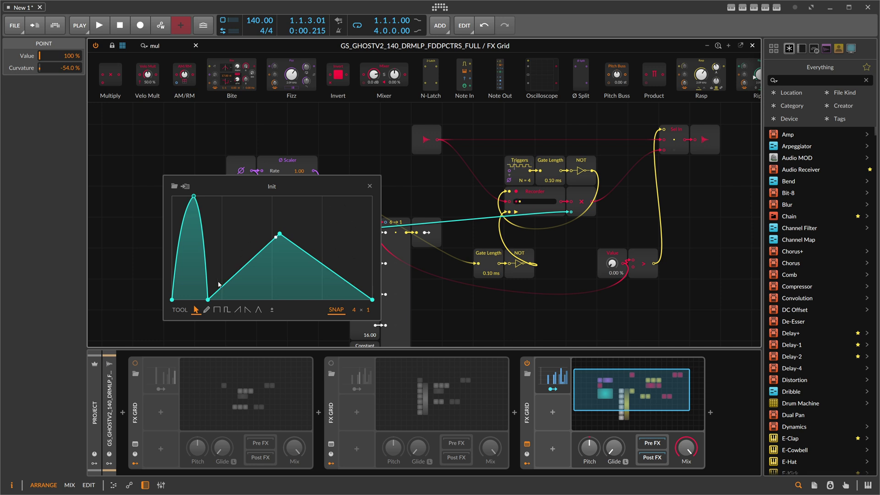
Step: Remove the two extra curve points and move the remaining peak back to the centre at 100%
double_click(207, 300)
double_click(280, 234)
drag(194, 196, 272, 196)
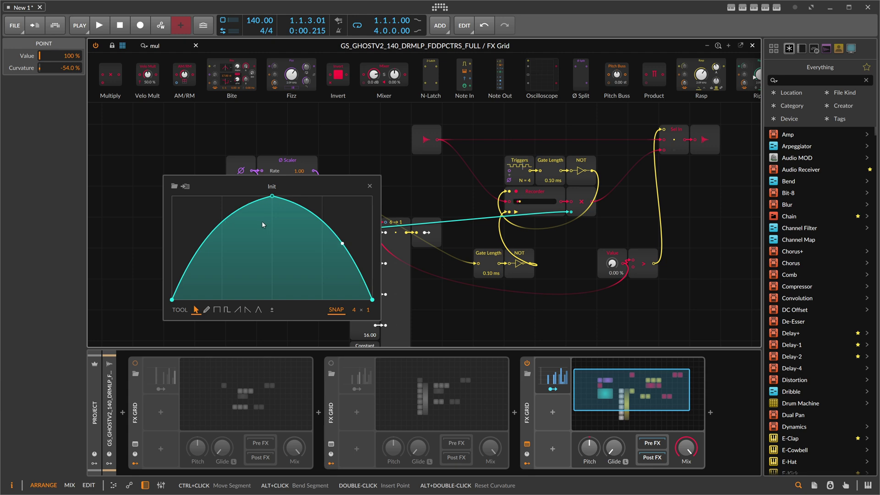
Step: Switch to the browser to look at the Freezr plugin's interface, and return to Bitwig
key(alt+Tab)
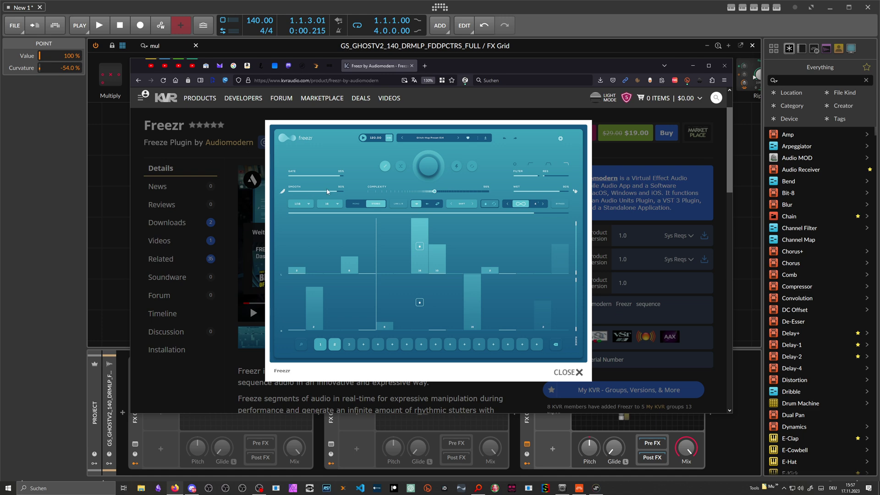
click(112, 153)
click(263, 246)
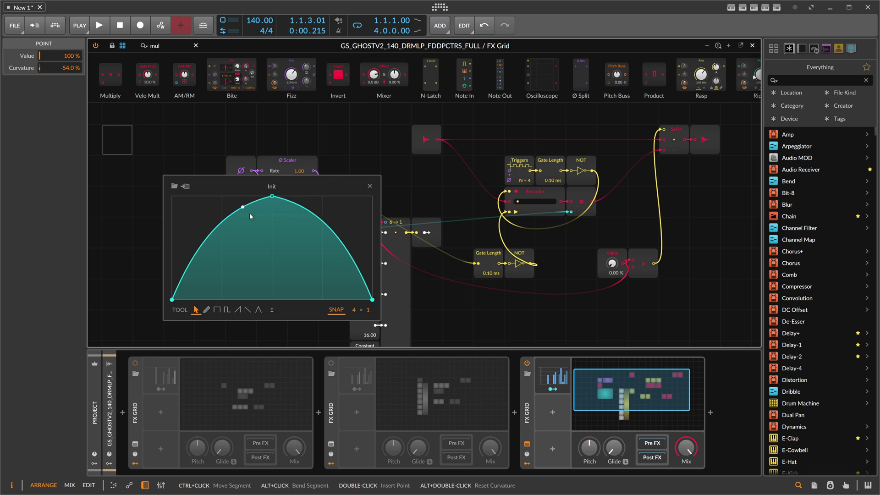
Step: Try a curve with a steep early peak and a low tail starting from a point at 11.4%, and start playback
mouse_move(273, 197)
drag(273, 198, 222, 288)
double_click(228, 203)
key(space)
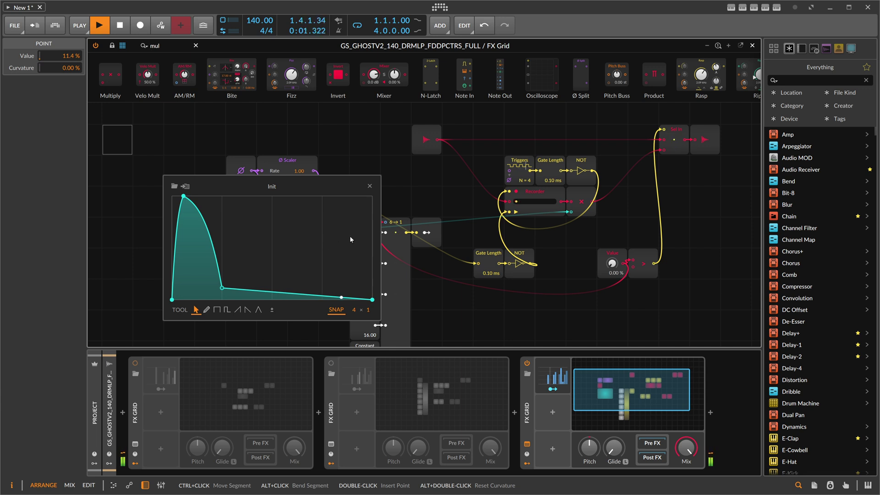
Step: Expand the Steps modulator and draw new values into the empty and low steps of its 16-step pattern
click(549, 370)
click(549, 371)
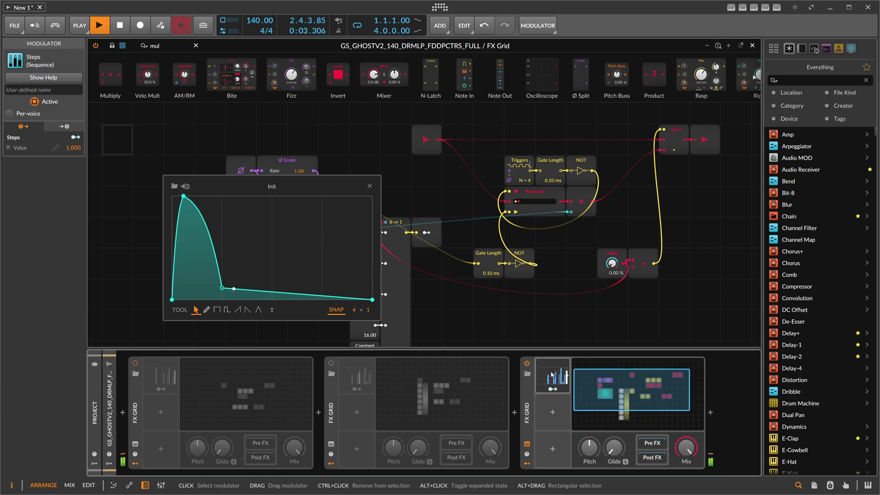
click(550, 371)
click(672, 374)
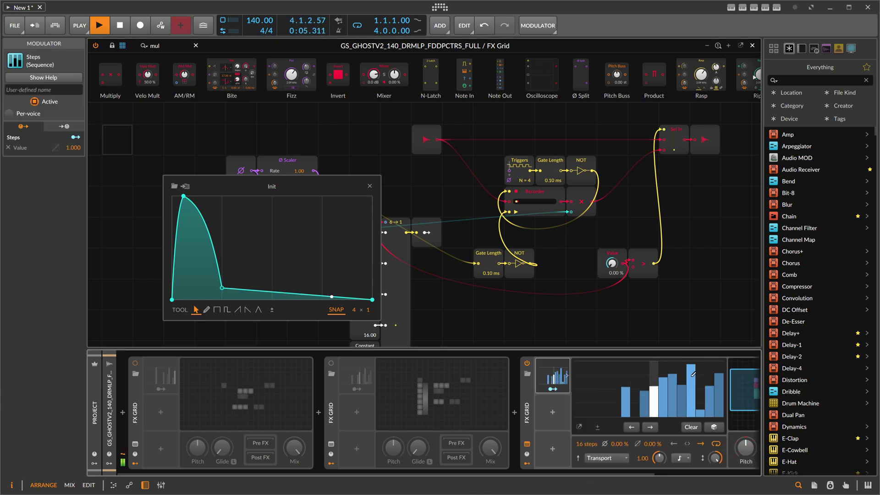
click(699, 372)
click(616, 382)
drag(616, 382, 598, 378)
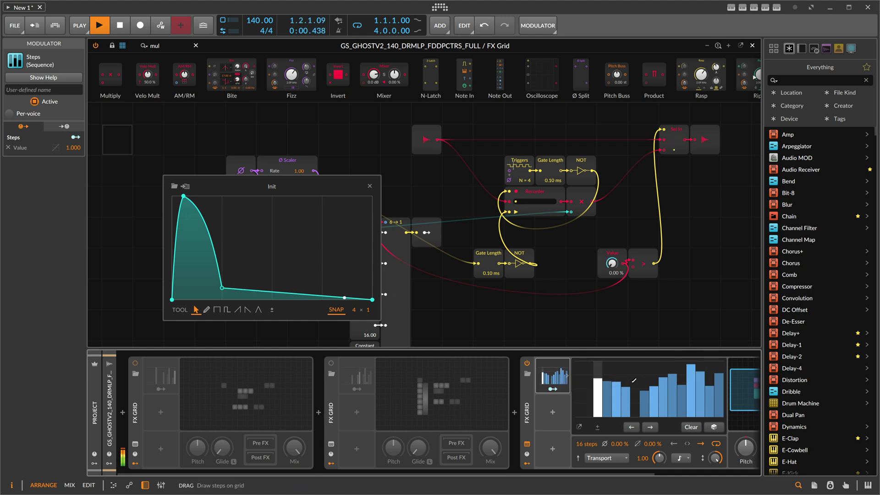
click(635, 390)
click(644, 411)
click(682, 402)
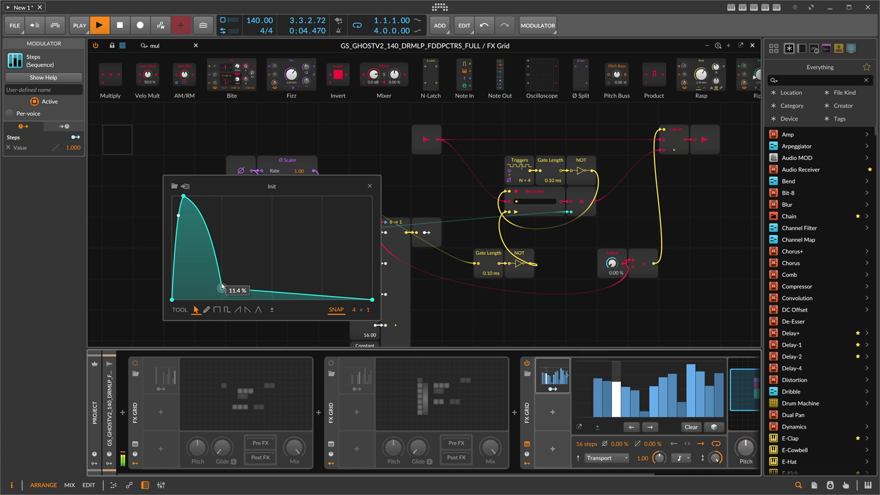
Step: Restore the Curves shape to a single centred rounded hump, removing the extra point, and close the curve editor
drag(222, 288, 329, 239)
drag(190, 198, 273, 196)
double_click(329, 239)
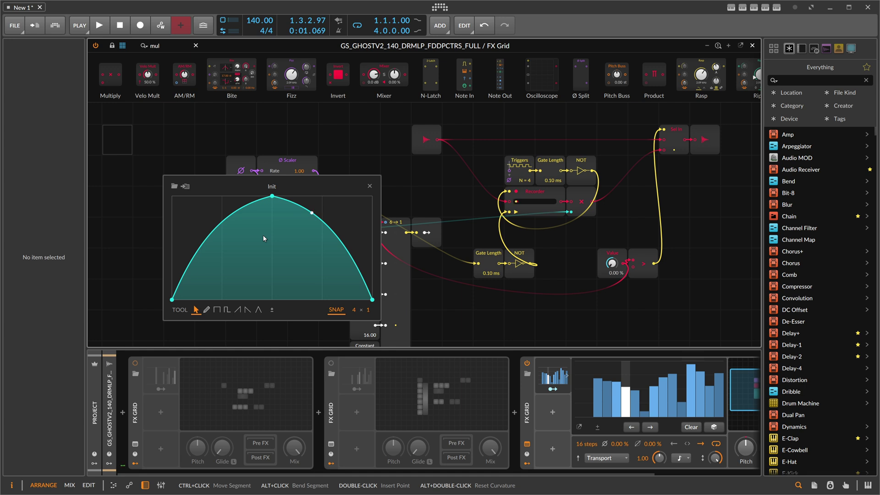
click(369, 185)
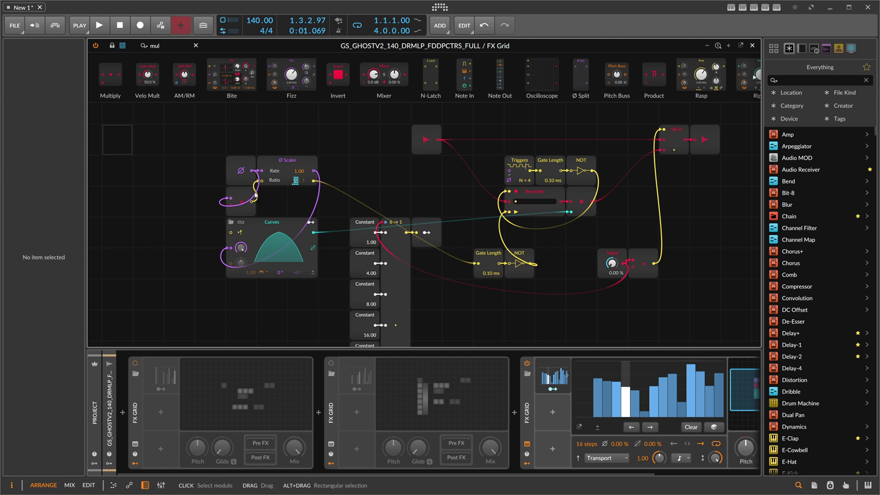
Step: Move the Curves module beside the Ø Scaler, directly above the column of Constant modules
drag(269, 236, 394, 173)
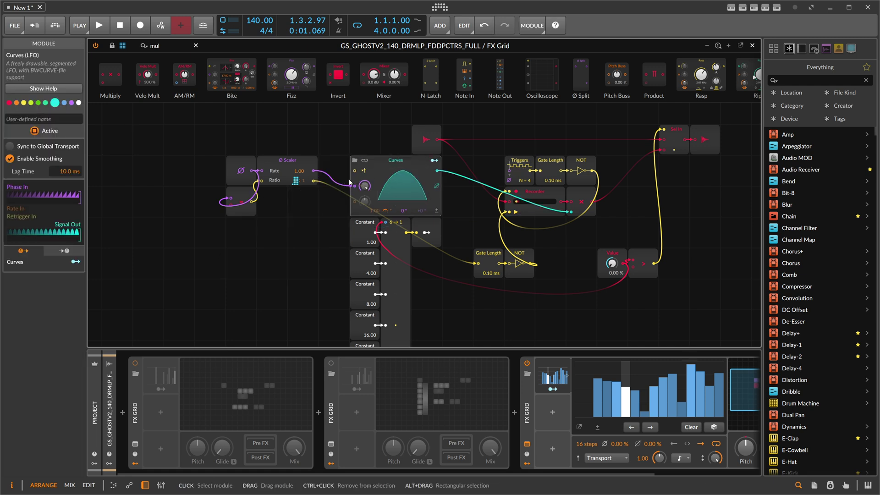
drag(328, 153, 271, 155)
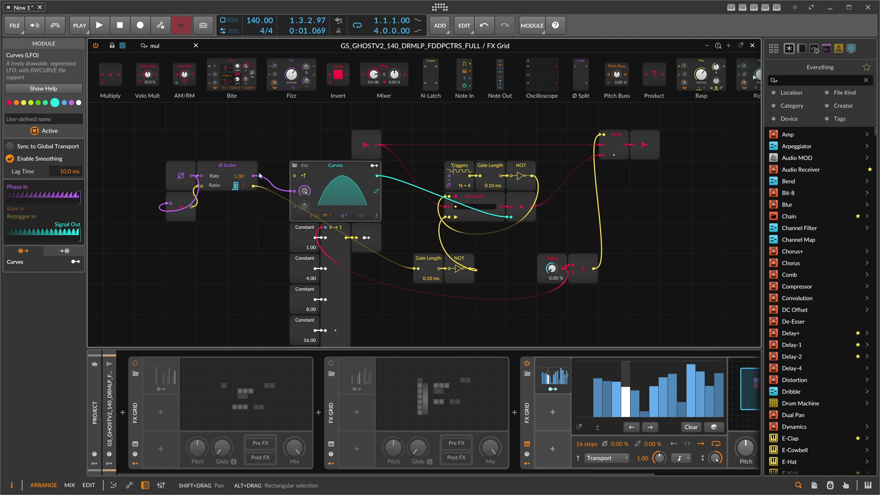
key(ctrl+minus)
scroll(258, 186, down, 3)
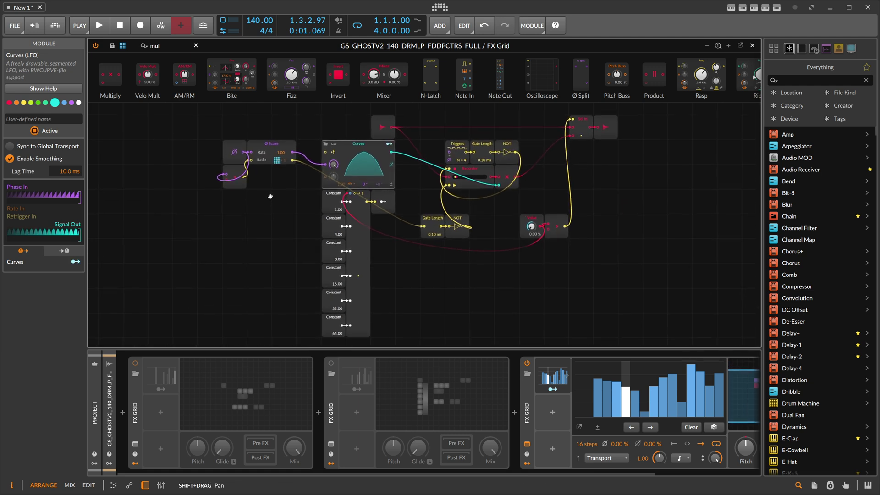
Step: Turn on the first and second FX Grid devices and display the second one's patch
click(139, 402)
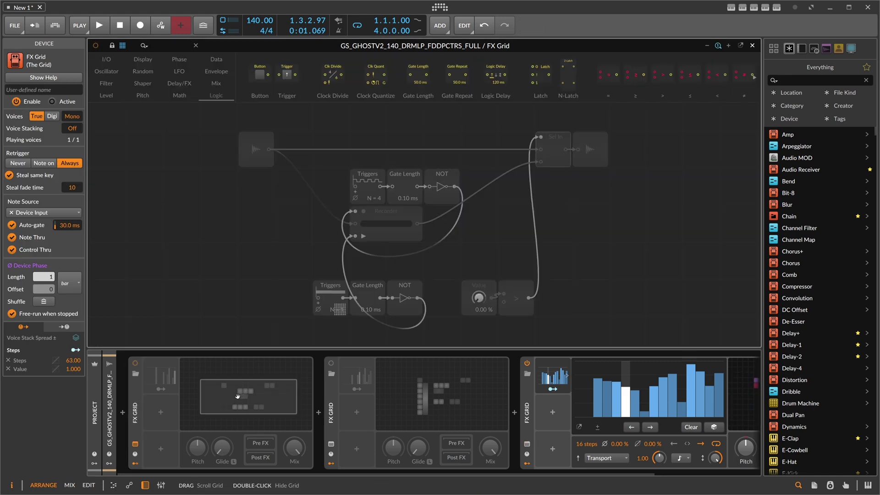
click(135, 363)
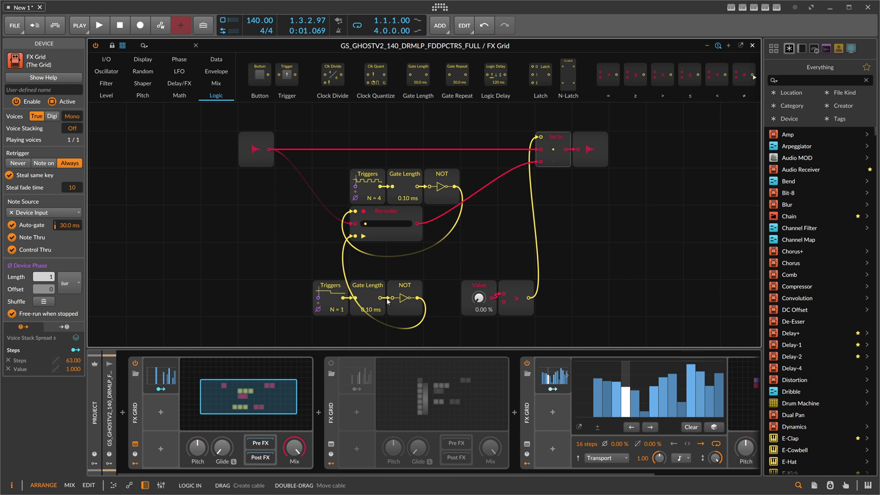
click(332, 364)
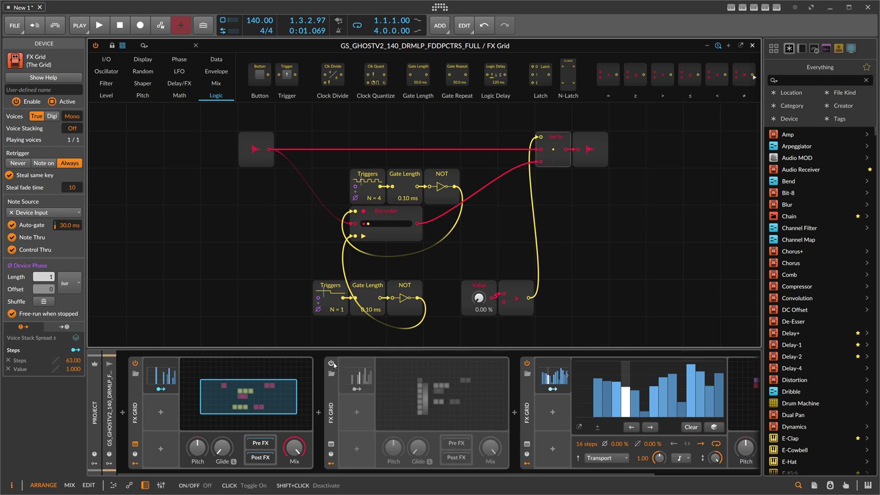
click(414, 373)
drag(366, 304, 357, 314)
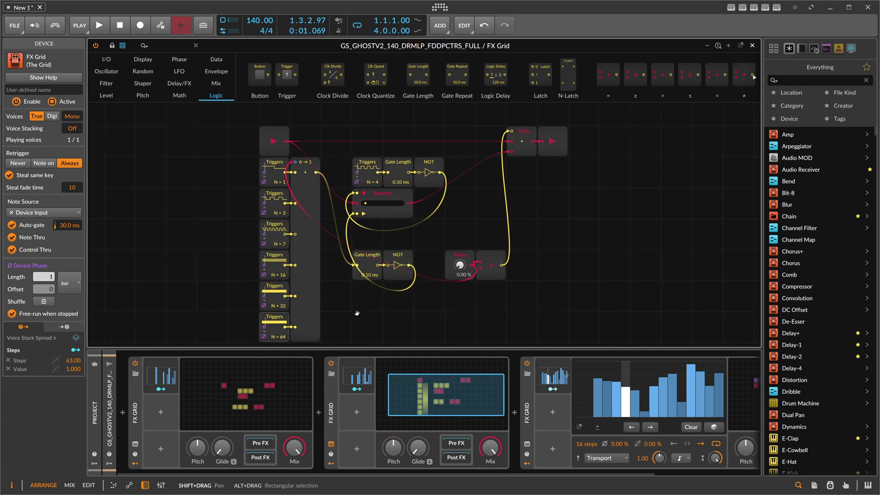
Step: Inspect the six-input Merge module and the Triggers modules feeding it in the second FX Grid
click(304, 212)
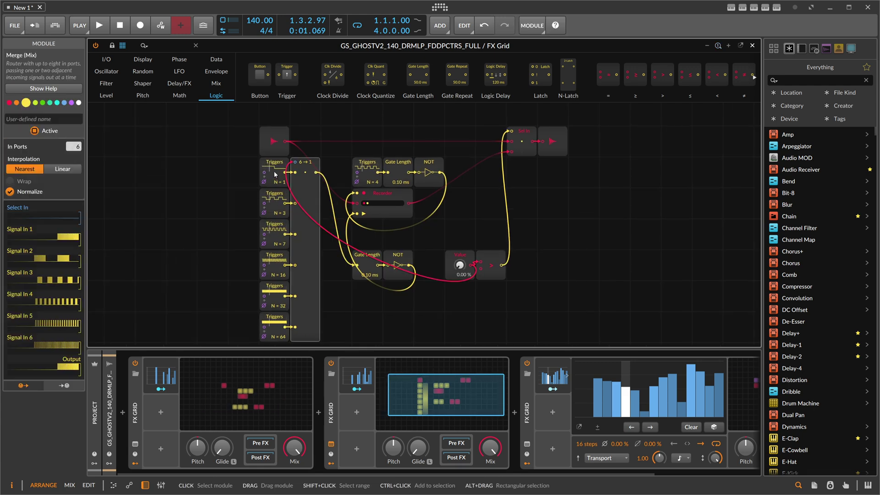
click(275, 201)
click(273, 225)
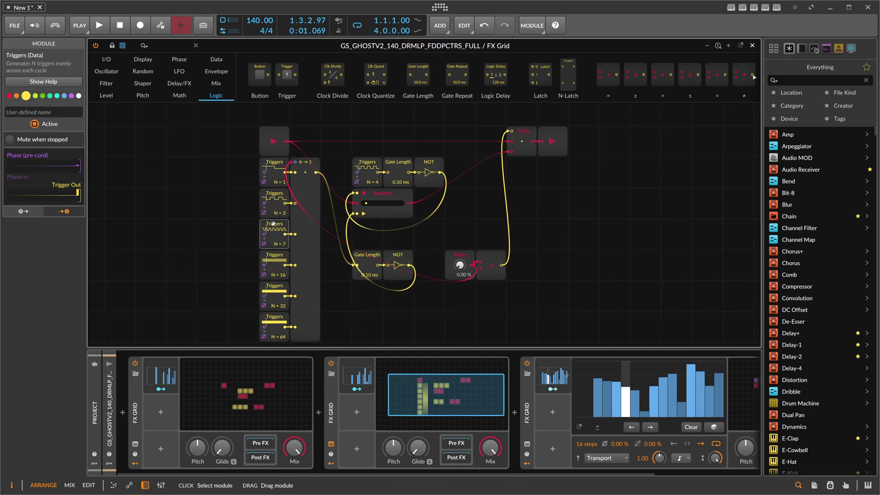
click(275, 256)
click(276, 288)
click(276, 318)
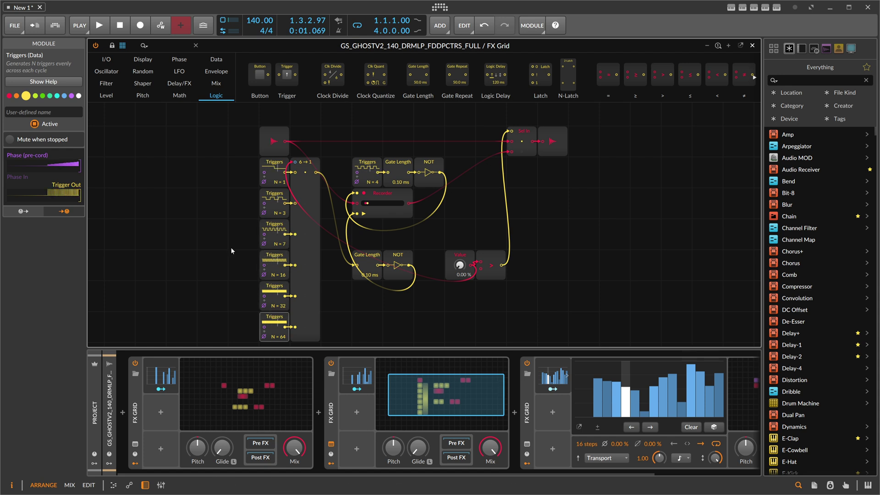
Step: Collapse the Steps modulator's pattern editor and display the third FX Grid's patch
click(553, 376)
click(596, 390)
drag(301, 216, 298, 235)
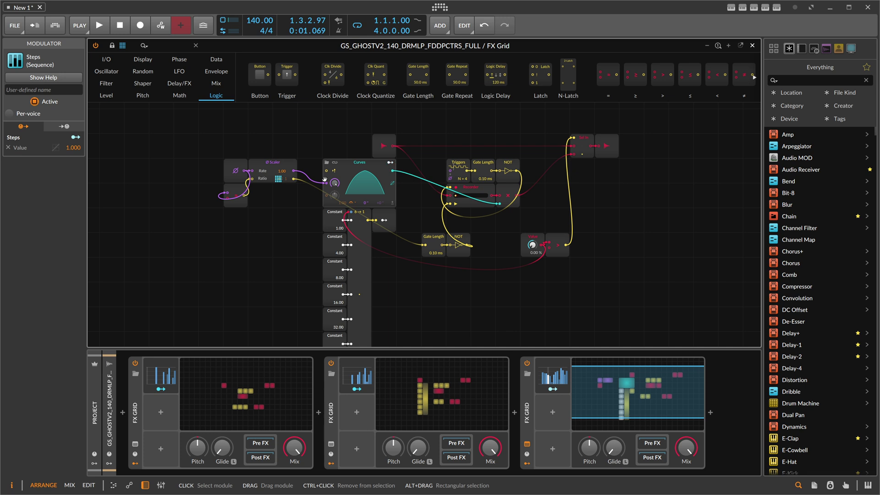
drag(336, 154, 319, 141)
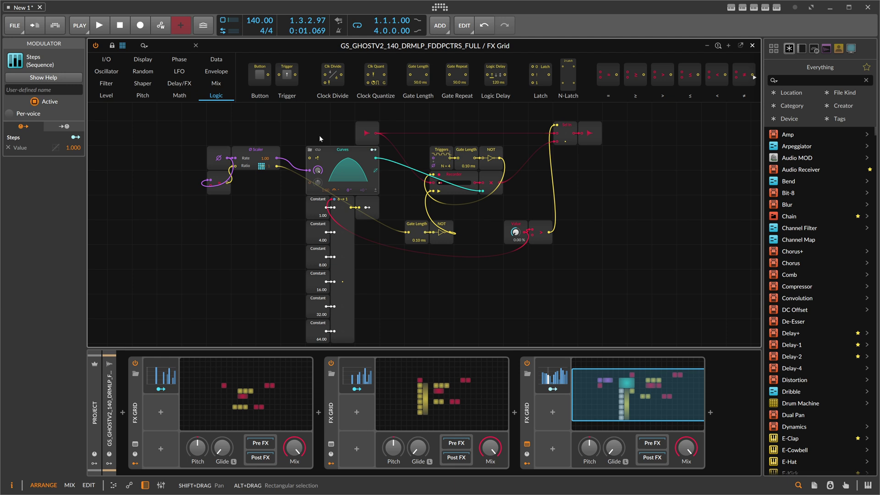
Step: Switch to the browser to examine the two step rows in Freezr's interface, and return to Bitwig
key(alt+Tab)
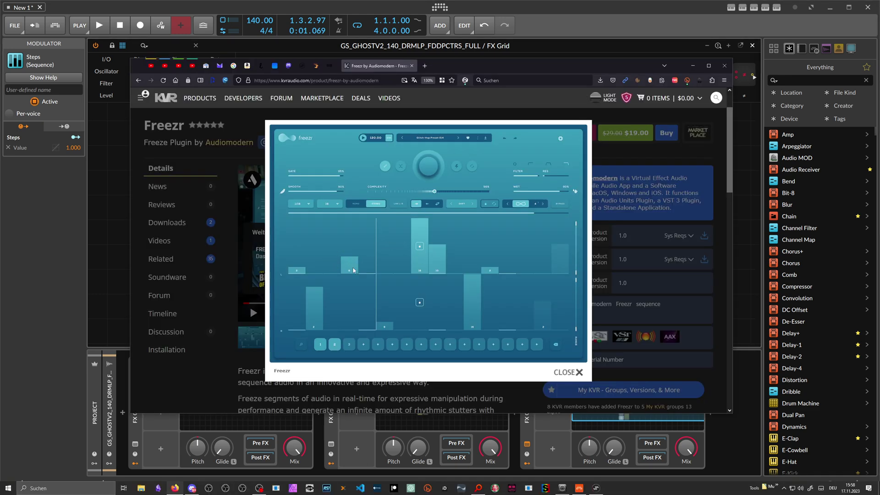
click(124, 215)
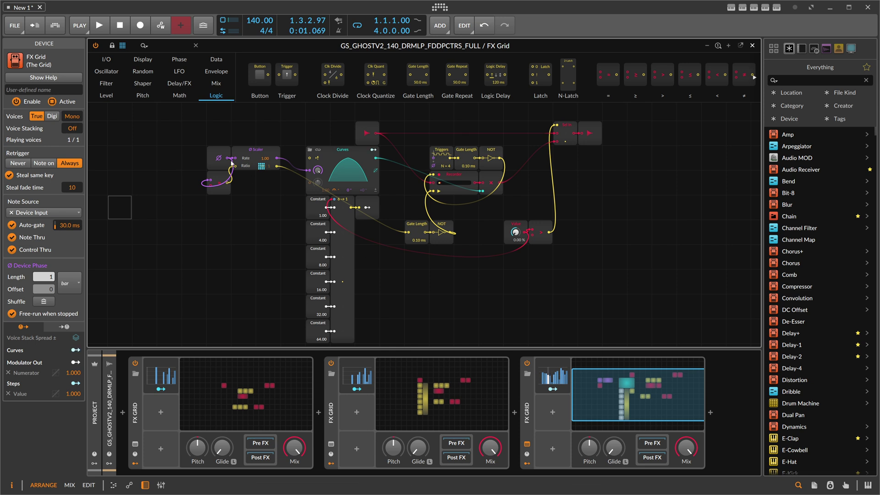
Step: Find modules matching "ster" and place a Stereo Split and a Stereo Merge in the empty area below the Ø Scaler
click(165, 42)
text(ster)
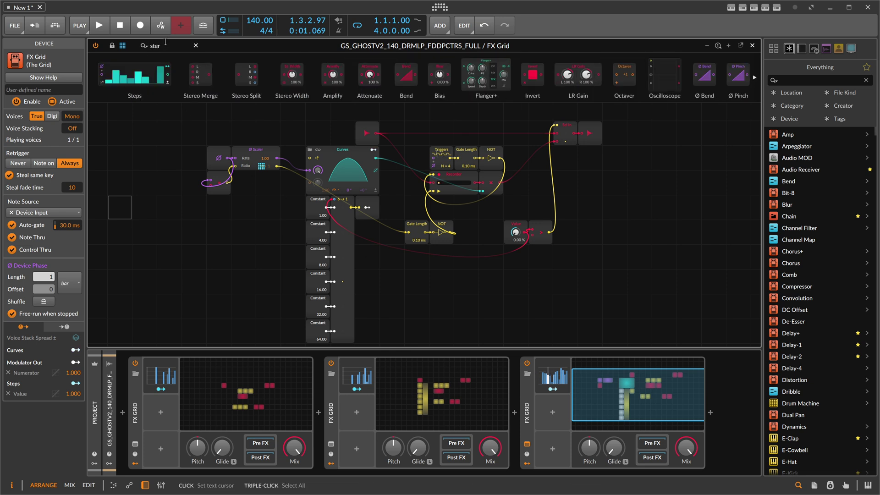
drag(164, 80, 193, 256)
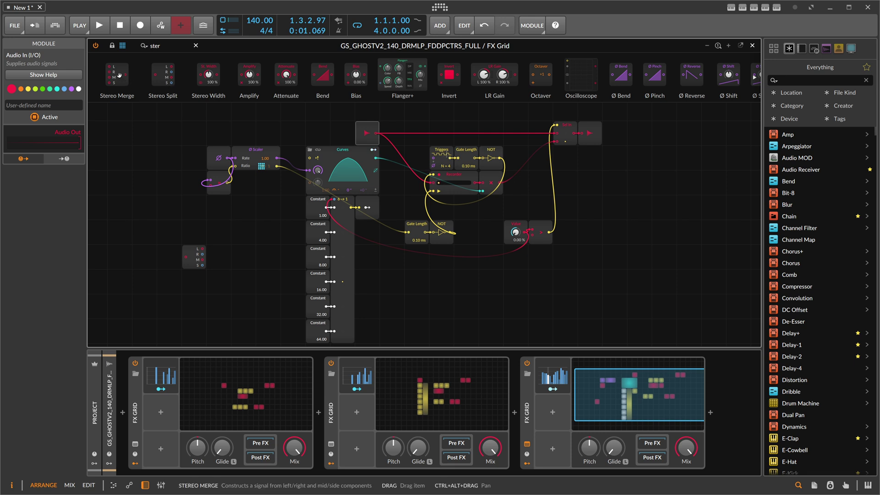
drag(117, 76, 268, 257)
drag(202, 249, 225, 269)
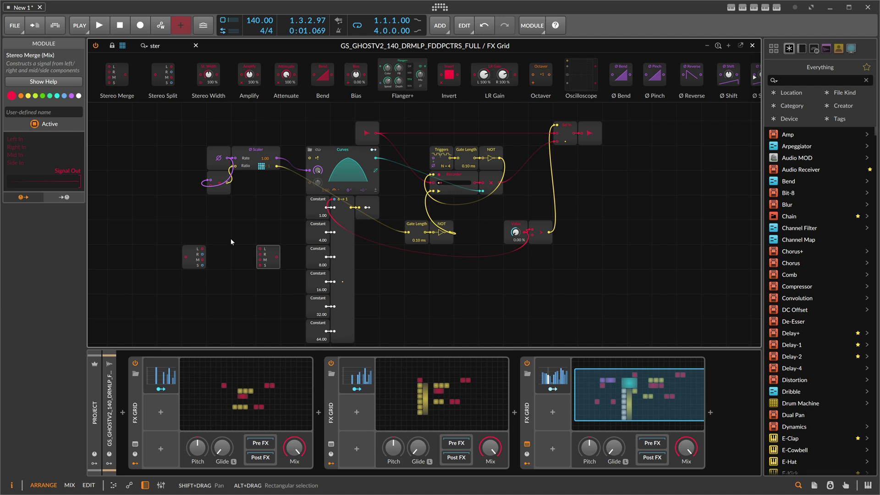
Step: Delete the Stereo Split and Stereo Merge modules together
drag(175, 233, 270, 284)
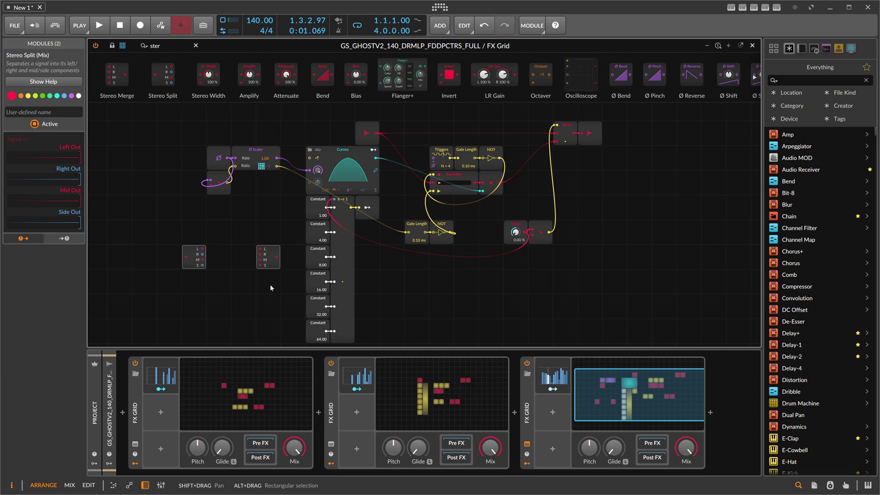
key(Delete)
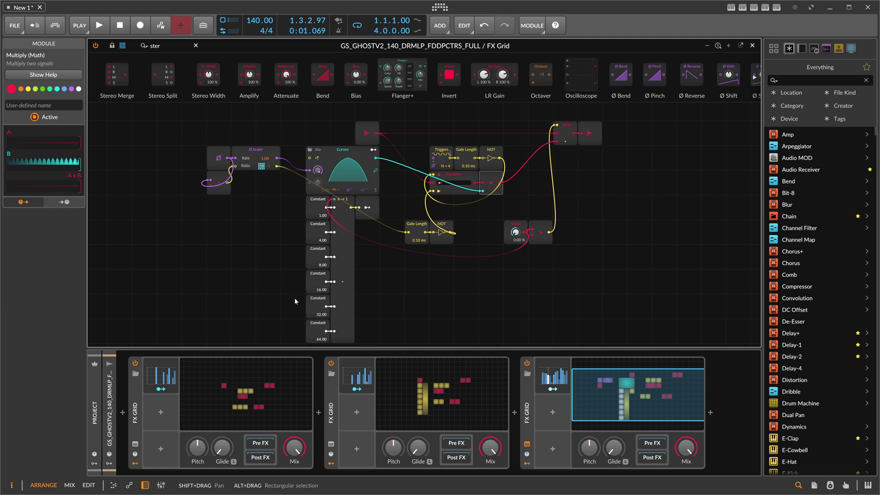
Step: Display the first FX Grid's patch again
click(255, 395)
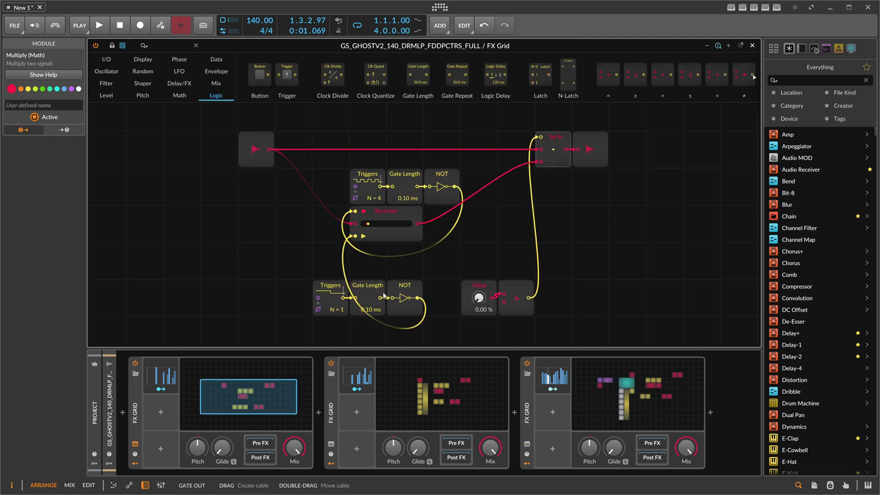